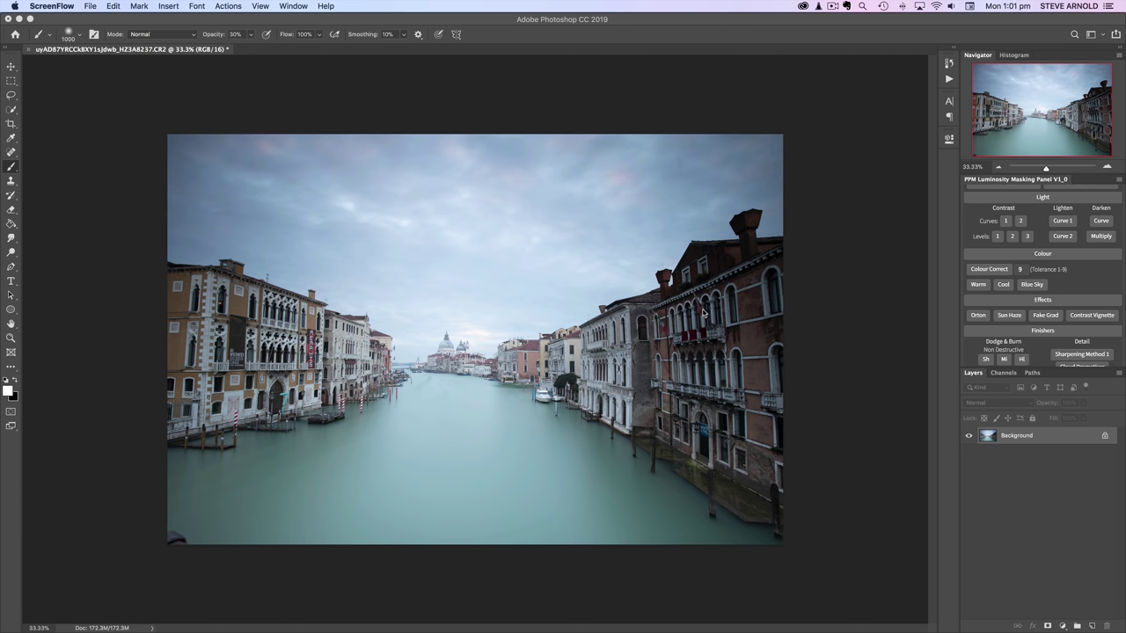
Step: Add a Lightening Curve 2 layer from the Lighten section of the PPM panel
{"action": "left_click", "coordinate": [1080, 507]}
{"action": "scroll", "coordinate": [1079, 312], "scroll_direction": "up", "scroll_amount": 5}
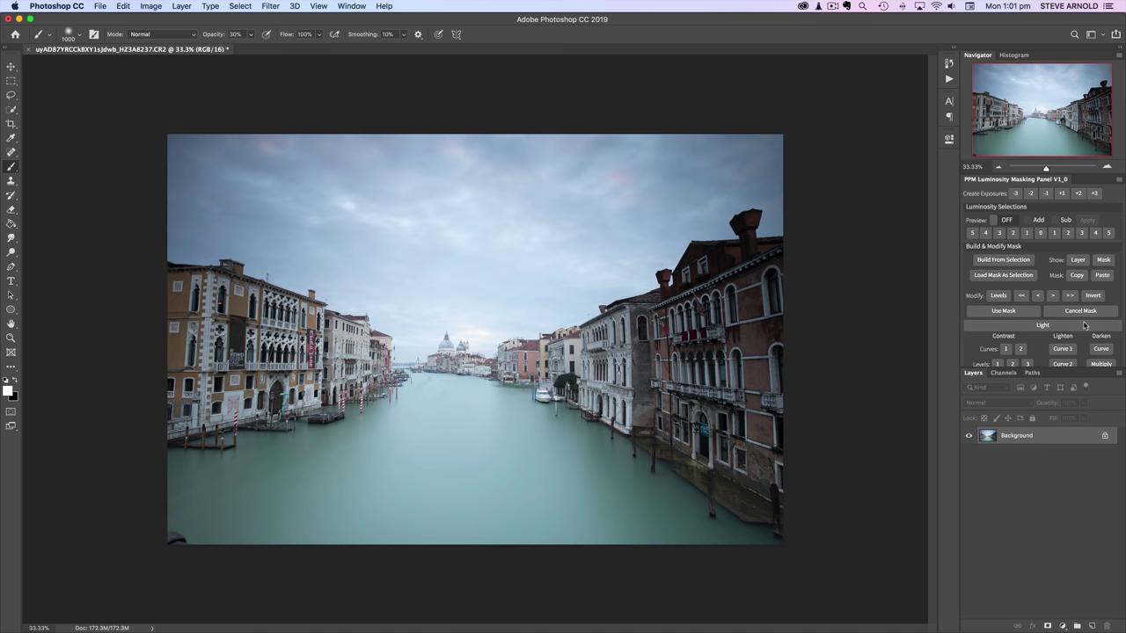
{"action": "scroll", "coordinate": [1077, 328], "scroll_direction": "down", "scroll_amount": 2}
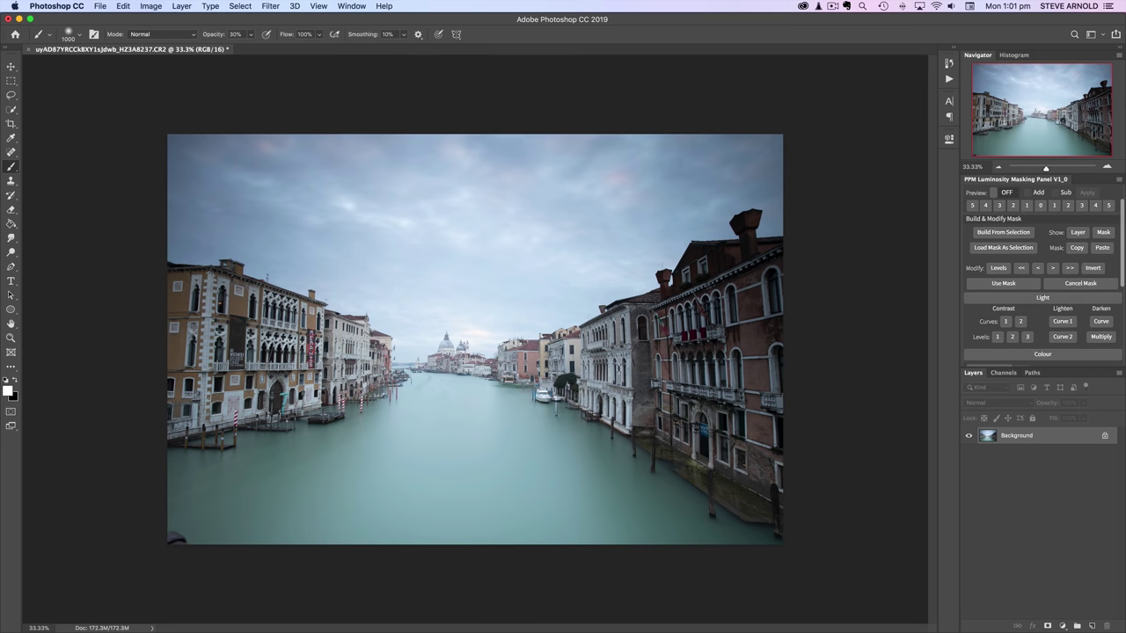
{"action": "left_click", "coordinate": [1064, 336]}
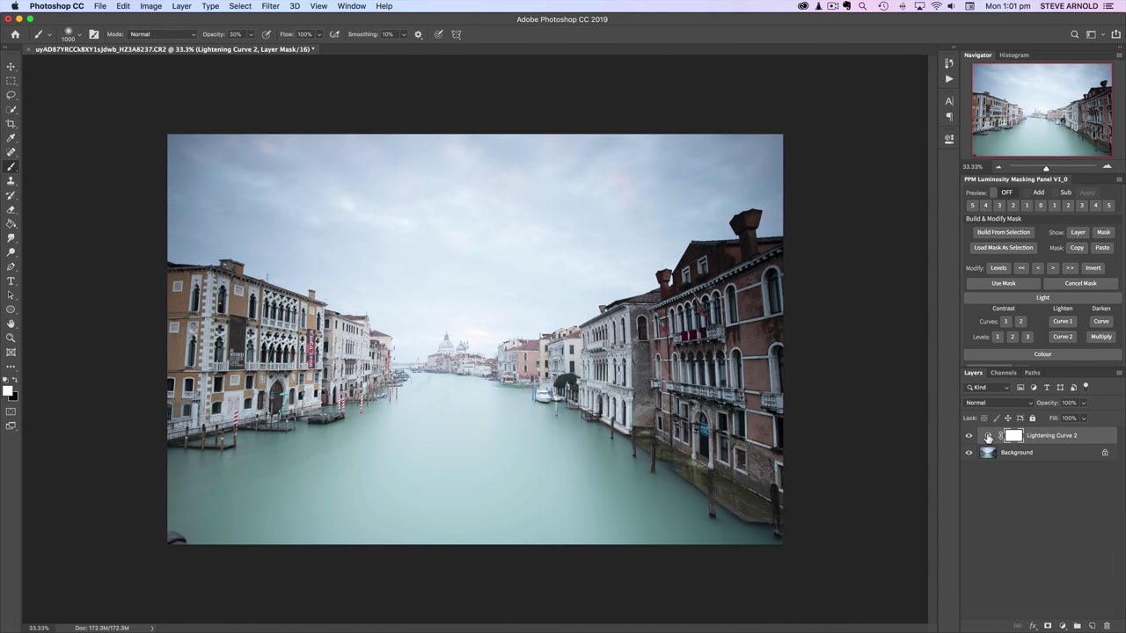
Step: Raise the Lightening Curve 2 curve so input 127 maps to output 178
{"action": "left_click", "coordinate": [987, 437]}
{"action": "double_click", "coordinate": [988, 437]}
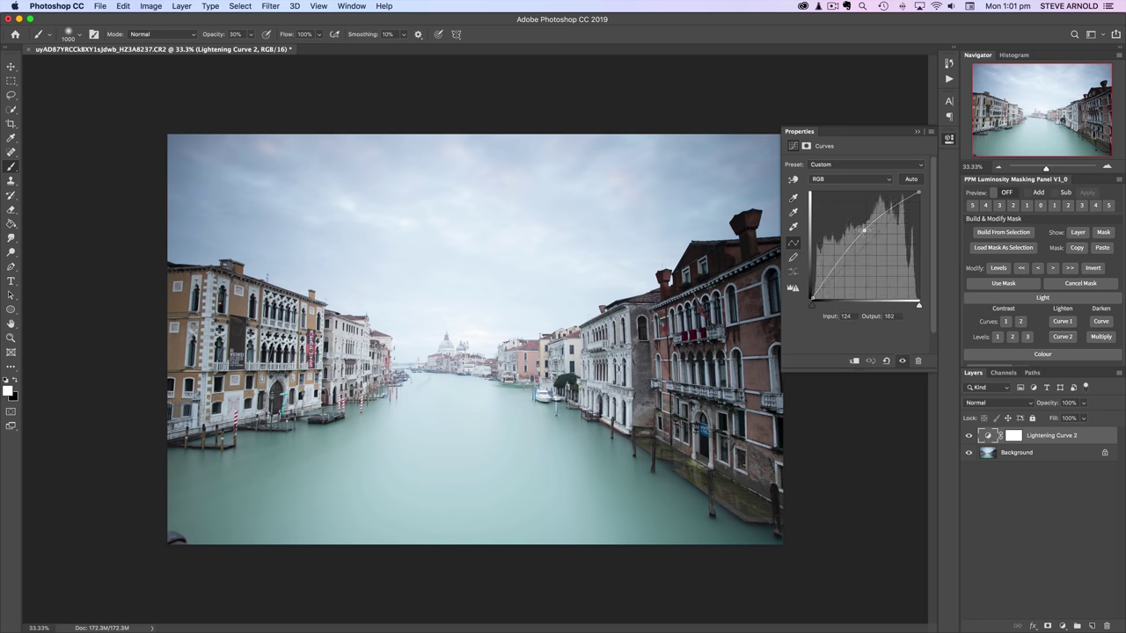
{"action": "left_click_drag", "start_coordinate": [865, 232], "coordinate": [866, 216]}
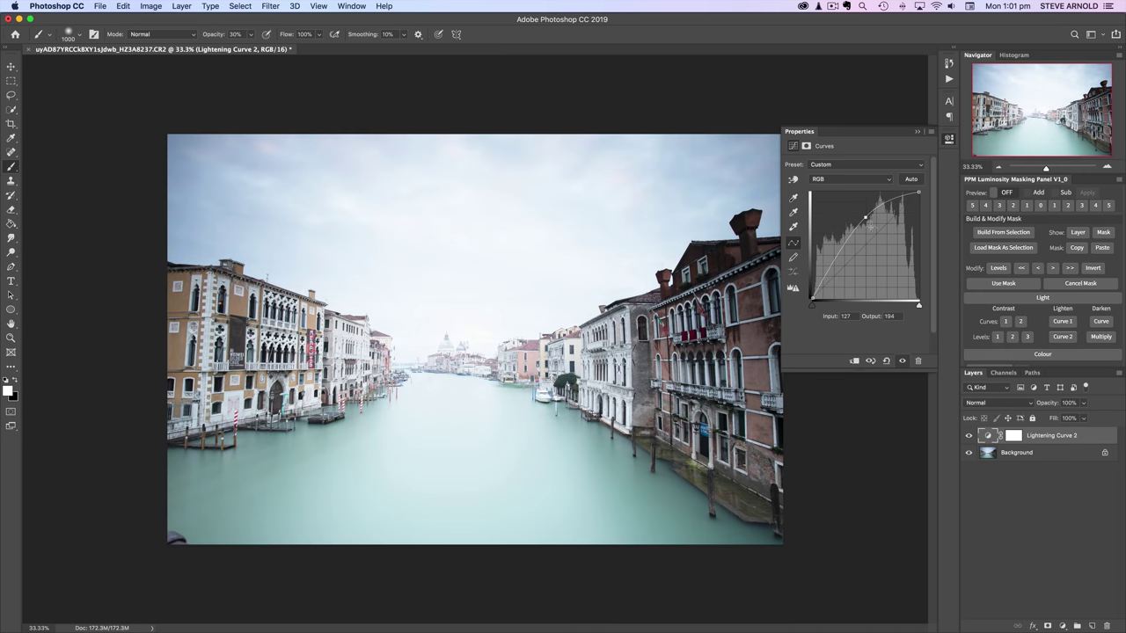
{"action": "left_click_drag", "start_coordinate": [867, 216], "coordinate": [865, 223]}
Step: Invert the Lightening Curve 2 mask to black and close the Properties panel
{"action": "left_click", "coordinate": [1014, 437]}
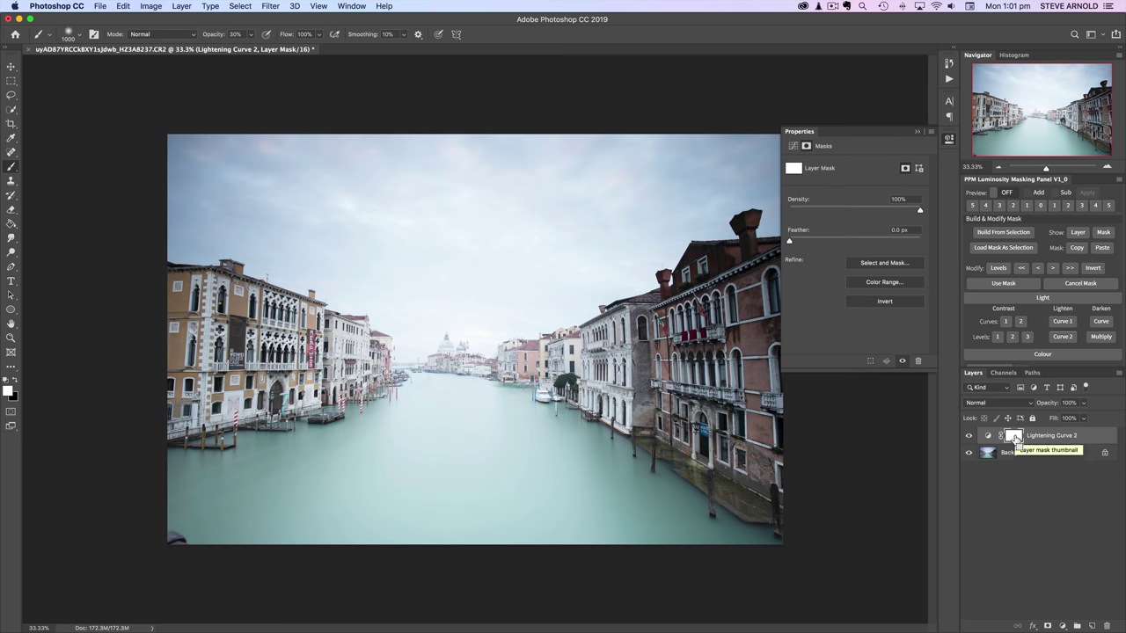
{"action": "key", "text": "super+i"}
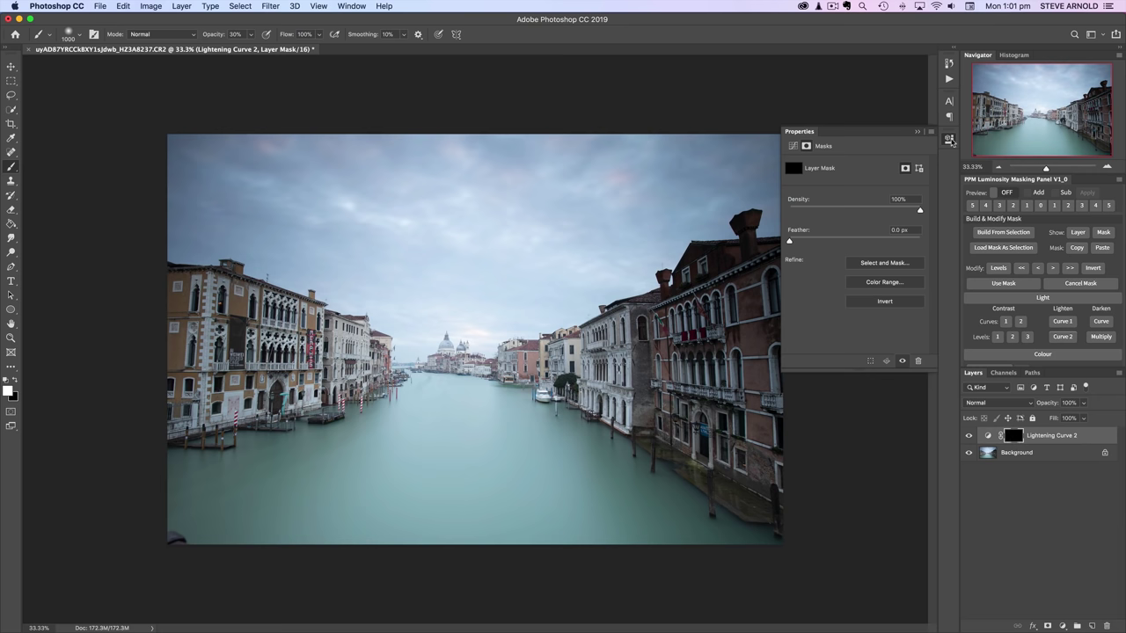
{"action": "left_click", "coordinate": [950, 141]}
{"action": "scroll", "coordinate": [1043, 293], "scroll_direction": "up", "scroll_amount": 1}
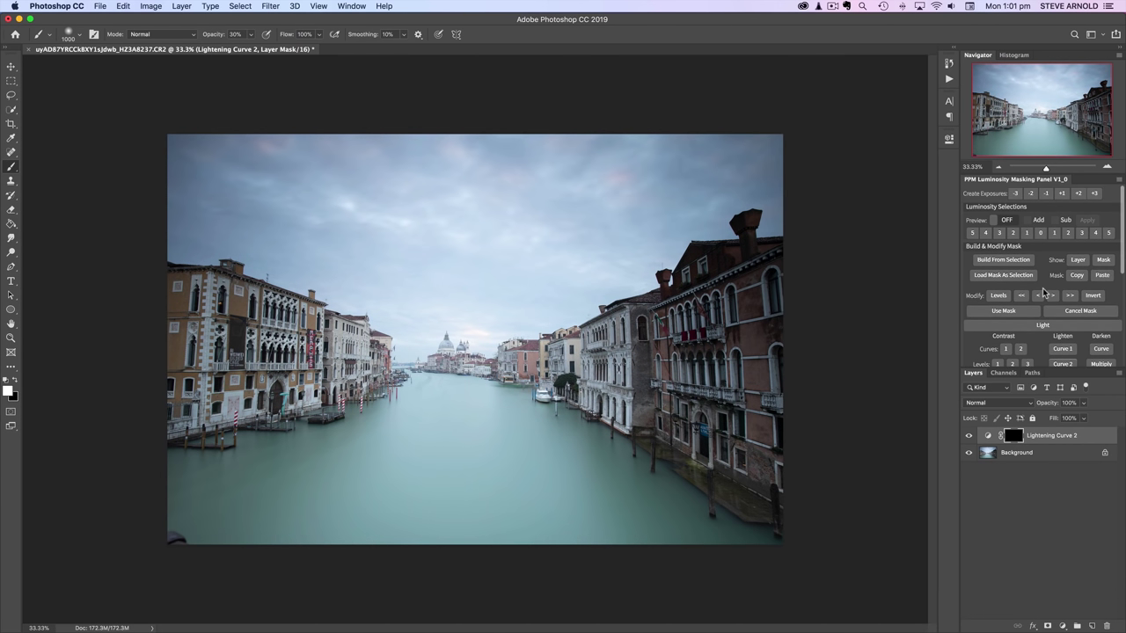
Step: Load the darkest-tones selection, hide its edges, and set brush opacity to 30%
{"action": "left_click", "coordinate": [972, 233]}
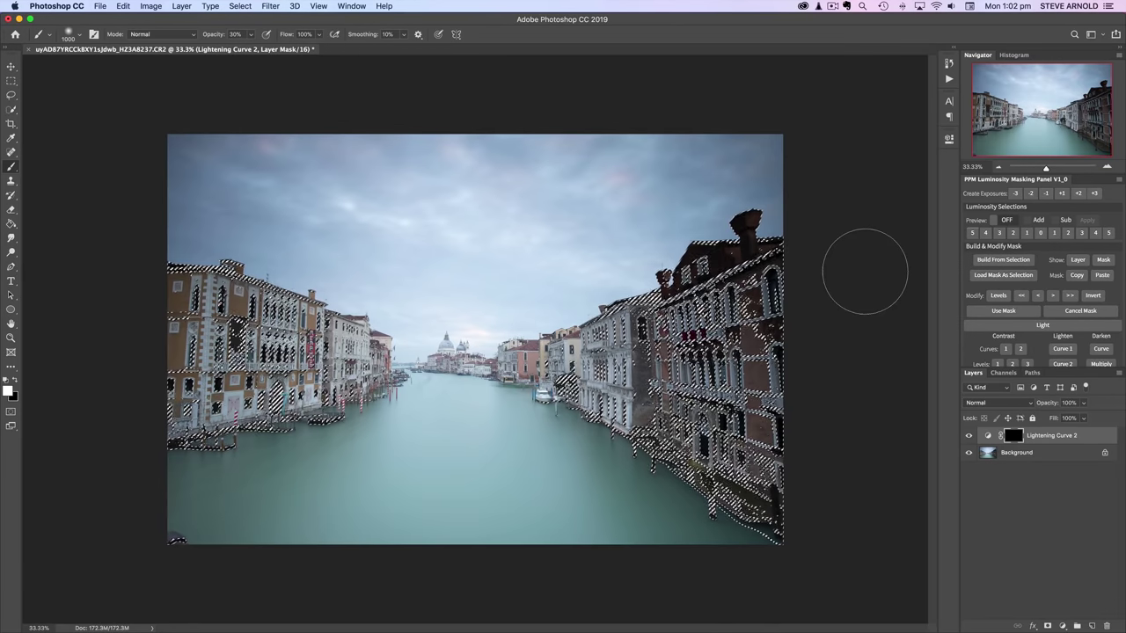
{"action": "key", "text": "super+h"}
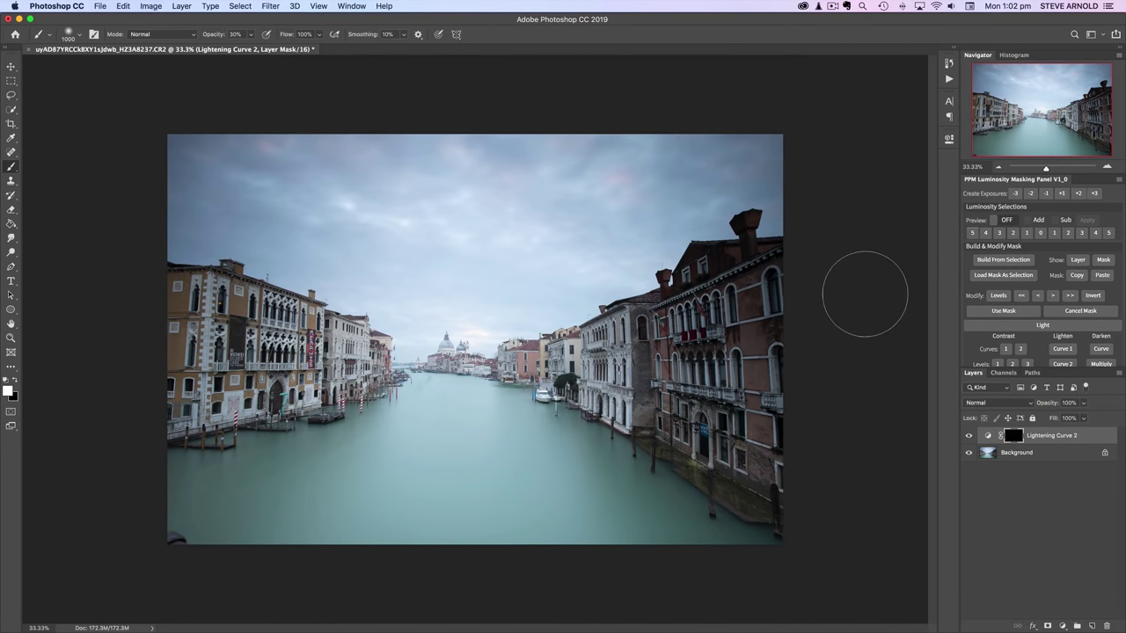
{"action": "key", "text": "1"}
{"action": "key", "text": "3"}
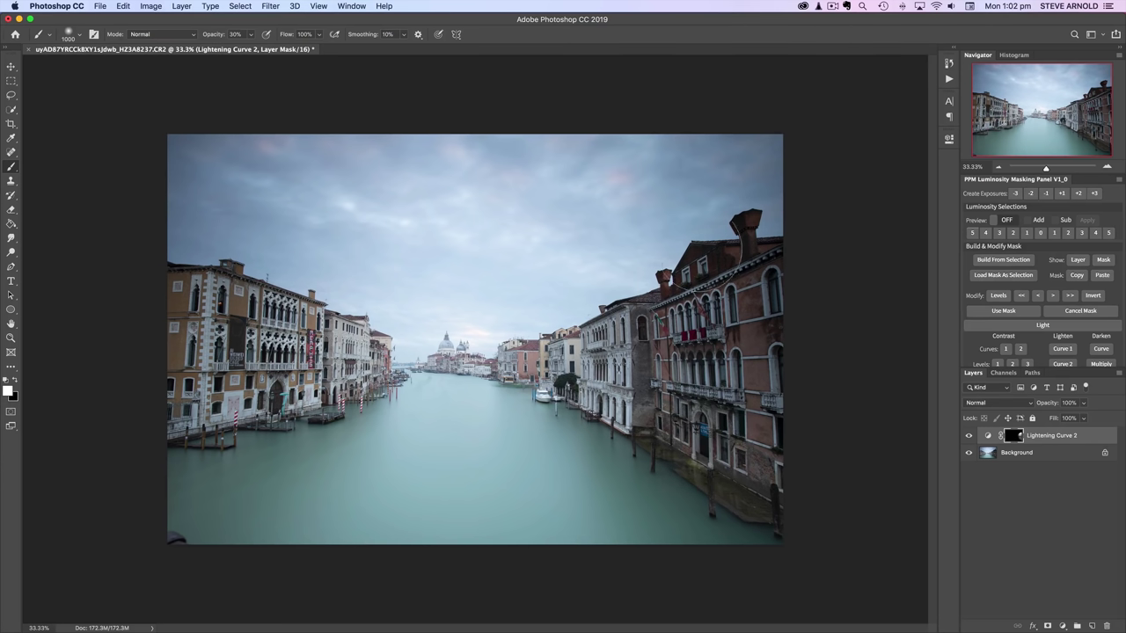
Step: Paint white on the mask over the right and left building facades, then deselect
{"action": "mouse_move", "coordinate": [704, 264]}
{"action": "left_mouse_down"}
{"action": "mouse_move", "coordinate": [752, 220]}
{"action": "mouse_move", "coordinate": [791, 224]}
{"action": "mouse_move", "coordinate": [717, 260]}
{"action": "left_mouse_up"}
{"action": "mouse_move", "coordinate": [650, 312]}
{"action": "left_mouse_down"}
{"action": "mouse_move", "coordinate": [756, 255]}
{"action": "mouse_move", "coordinate": [748, 246]}
{"action": "mouse_move", "coordinate": [703, 282]}
{"action": "mouse_move", "coordinate": [706, 347]}
{"action": "mouse_move", "coordinate": [691, 330]}
{"action": "mouse_move", "coordinate": [704, 351]}
{"action": "mouse_move", "coordinate": [757, 330]}
{"action": "mouse_move", "coordinate": [768, 348]}
{"action": "mouse_move", "coordinate": [784, 502]}
{"action": "left_mouse_up"}
{"action": "mouse_move", "coordinate": [242, 327]}
{"action": "left_mouse_down"}
{"action": "mouse_move", "coordinate": [234, 347]}
{"action": "mouse_move", "coordinate": [198, 303]}
{"action": "mouse_move", "coordinate": [220, 290]}
{"action": "mouse_move", "coordinate": [616, 378]}
{"action": "mouse_move", "coordinate": [728, 327]}
{"action": "mouse_move", "coordinate": [709, 310]}
{"action": "left_mouse_up"}
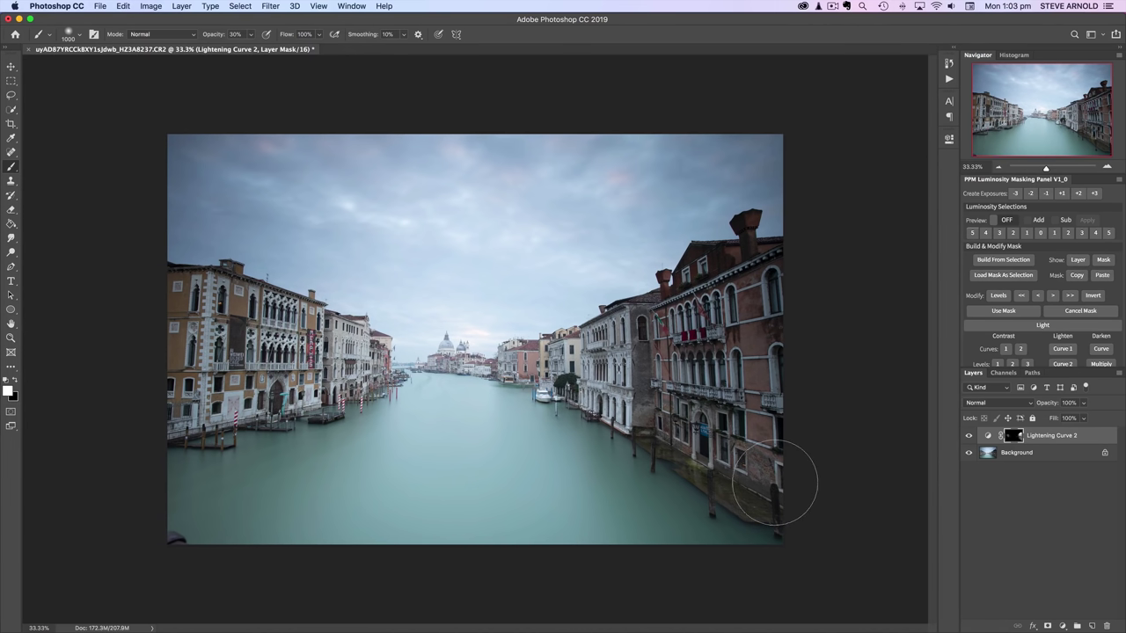
{"action": "key", "text": "super+d"}
Step: Add a second Lightening Curve 2 layer, invert its mask to black, and check its visibility
{"action": "left_click", "coordinate": [1062, 625]}
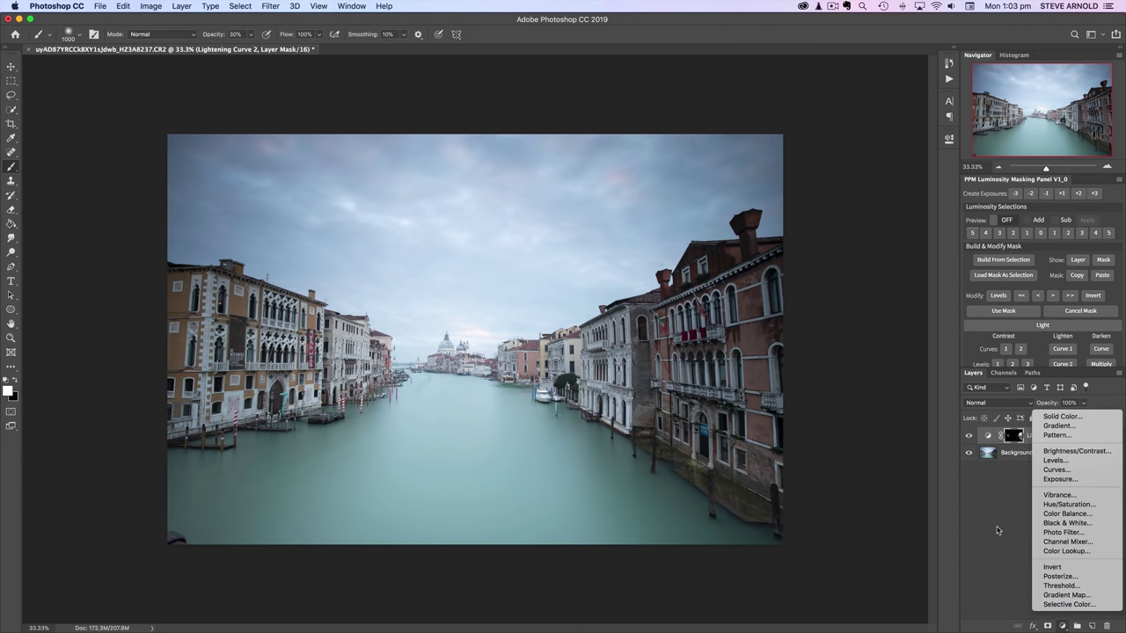
{"action": "left_click", "coordinate": [1008, 391]}
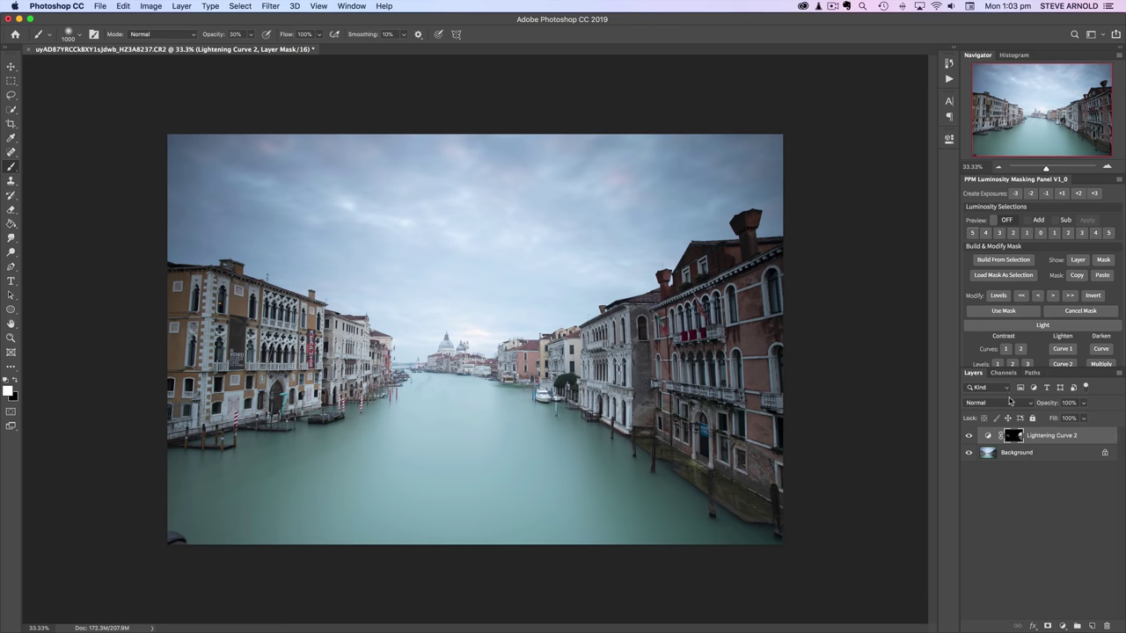
{"action": "scroll", "coordinate": [1069, 305], "scroll_direction": "down", "scroll_amount": 2}
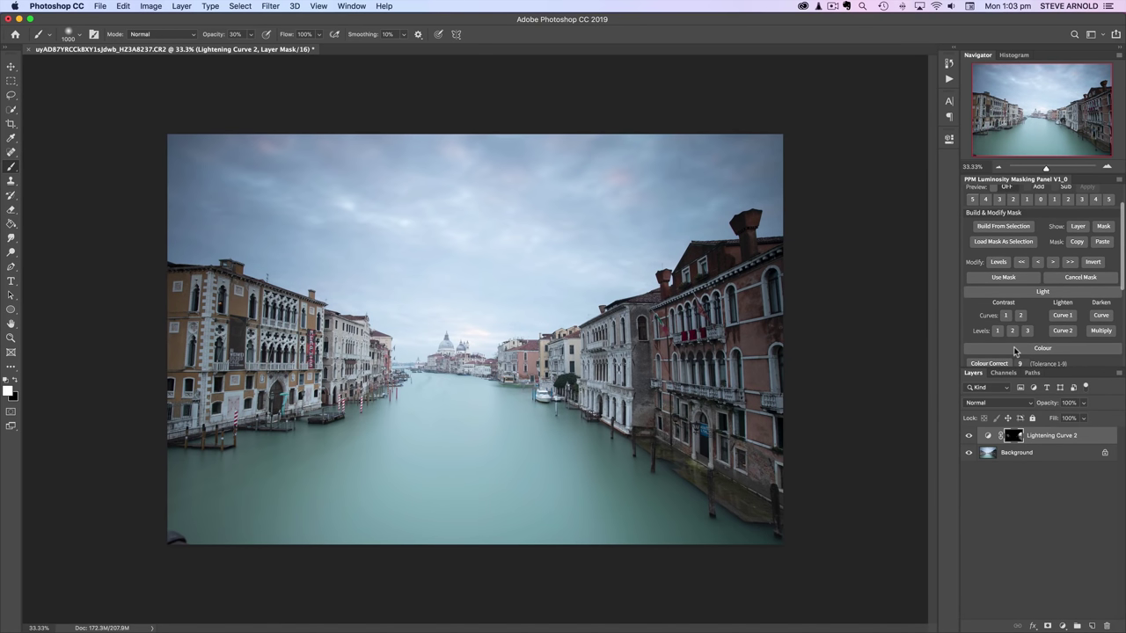
{"action": "left_click", "coordinate": [1064, 332]}
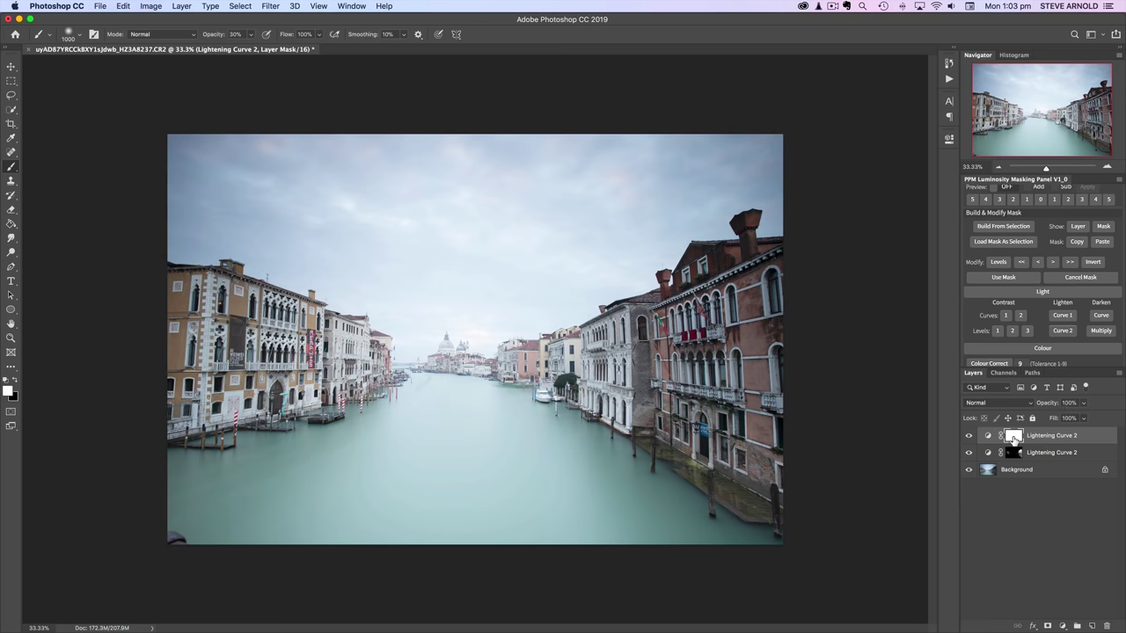
{"action": "key", "text": "super+i"}
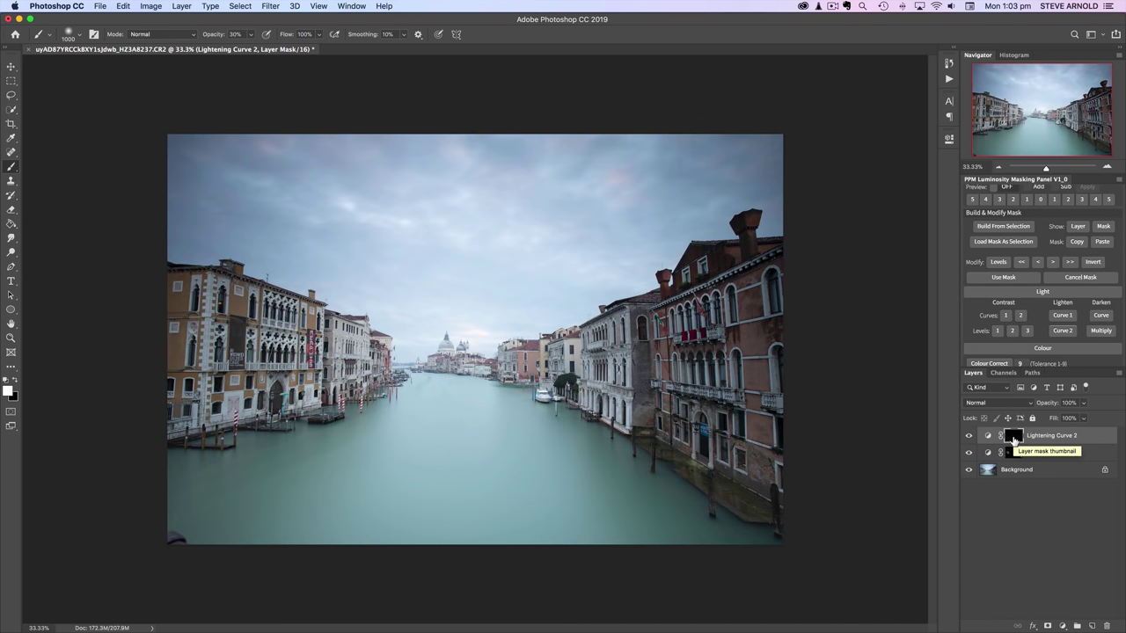
{"action": "left_click", "coordinate": [968, 436]}
{"action": "left_click", "coordinate": [969, 438]}
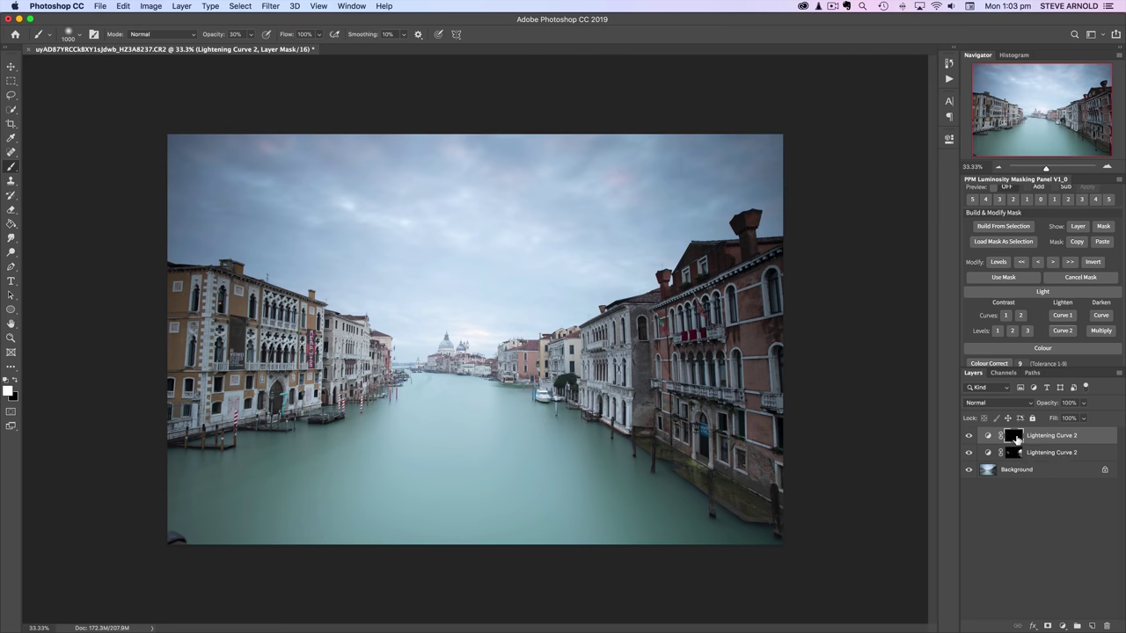
Step: Reload the darkest-tones selection, faintly paint the top mask over the red building, and compare
{"action": "scroll", "coordinate": [1022, 227], "scroll_direction": "up", "scroll_amount": 1}
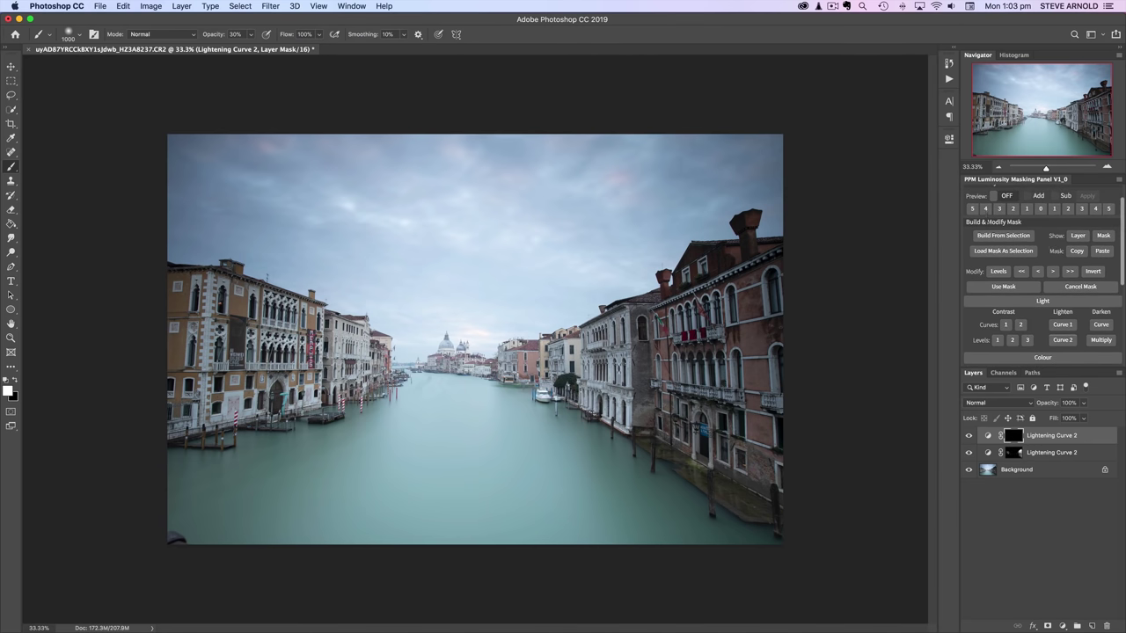
{"action": "left_click", "coordinate": [972, 209]}
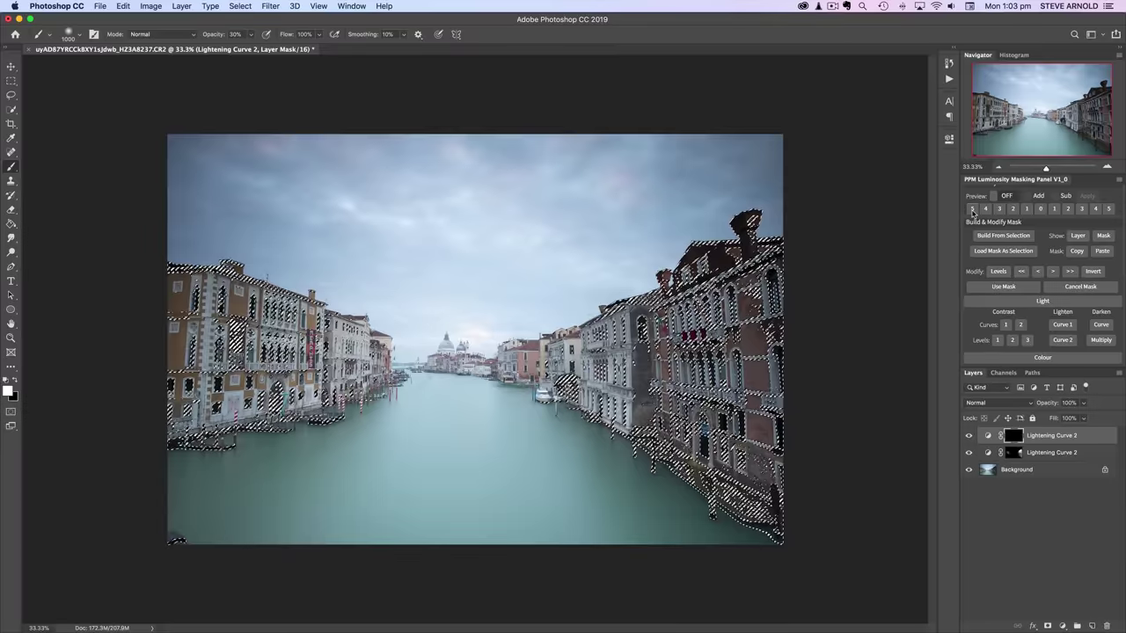
{"action": "key", "text": "super+d"}
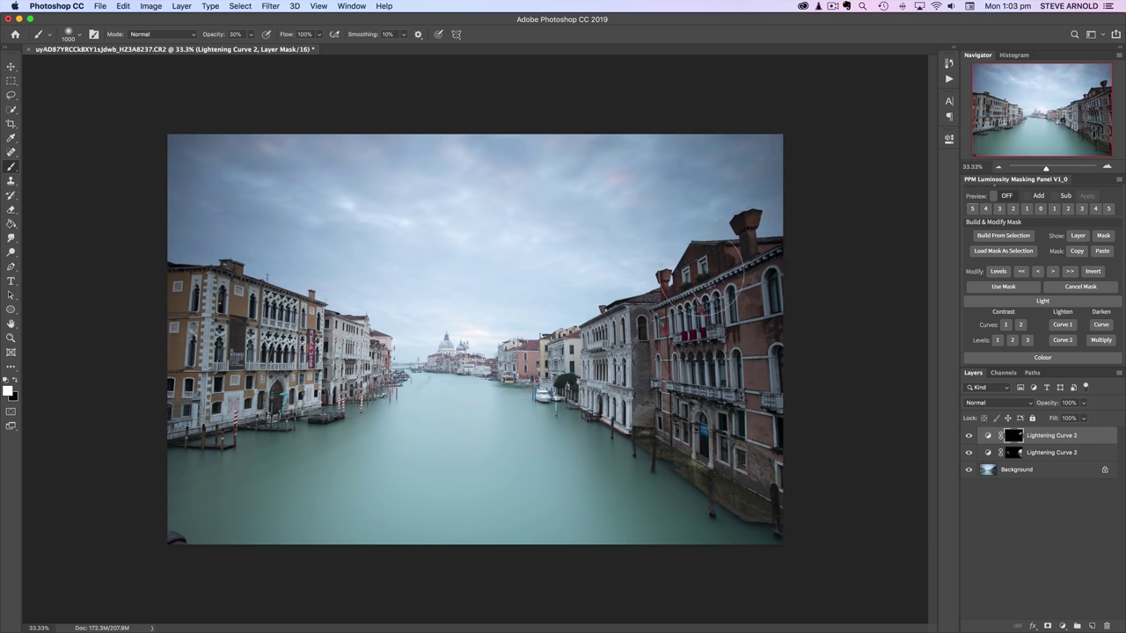
{"action": "left_click_drag", "start_coordinate": [733, 264], "coordinate": [747, 259]}
{"action": "mouse_move", "coordinate": [969, 437]}
{"action": "left_mouse_down"}
{"action": "mouse_move", "coordinate": [968, 460]}
{"action": "mouse_move", "coordinate": [968, 436]}
{"action": "left_mouse_up"}
{"action": "left_click", "coordinate": [968, 436]}
{"action": "left_click", "coordinate": [1024, 525]}
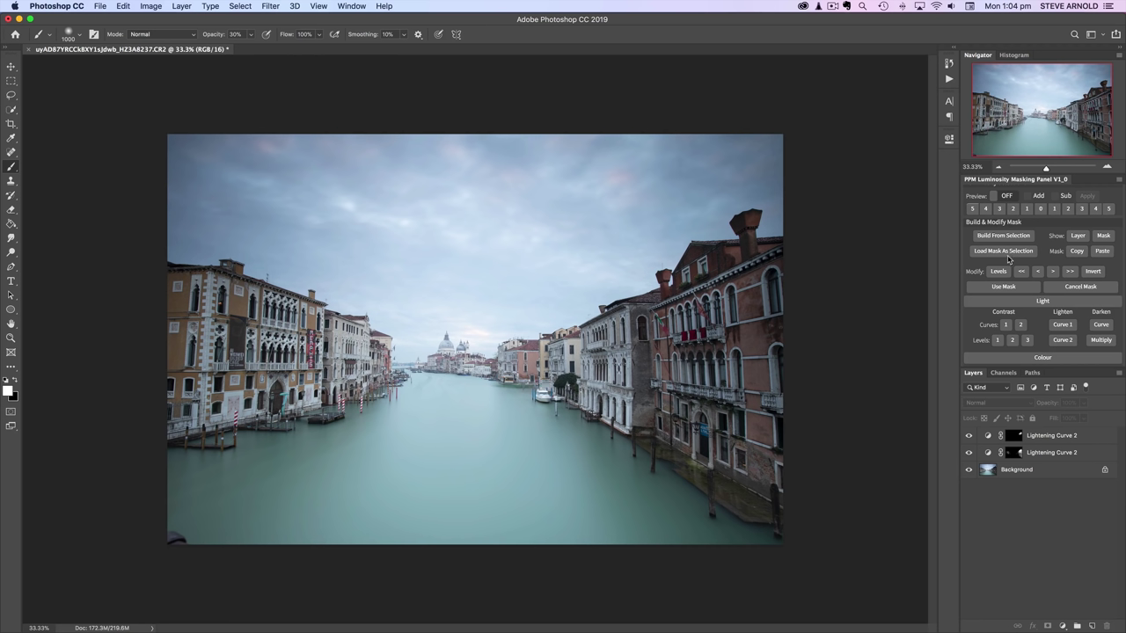
{"action": "scroll", "coordinate": [1051, 282], "scroll_direction": "down", "scroll_amount": 3}
{"action": "scroll", "coordinate": [1047, 325], "scroll_direction": "down", "scroll_amount": 2}
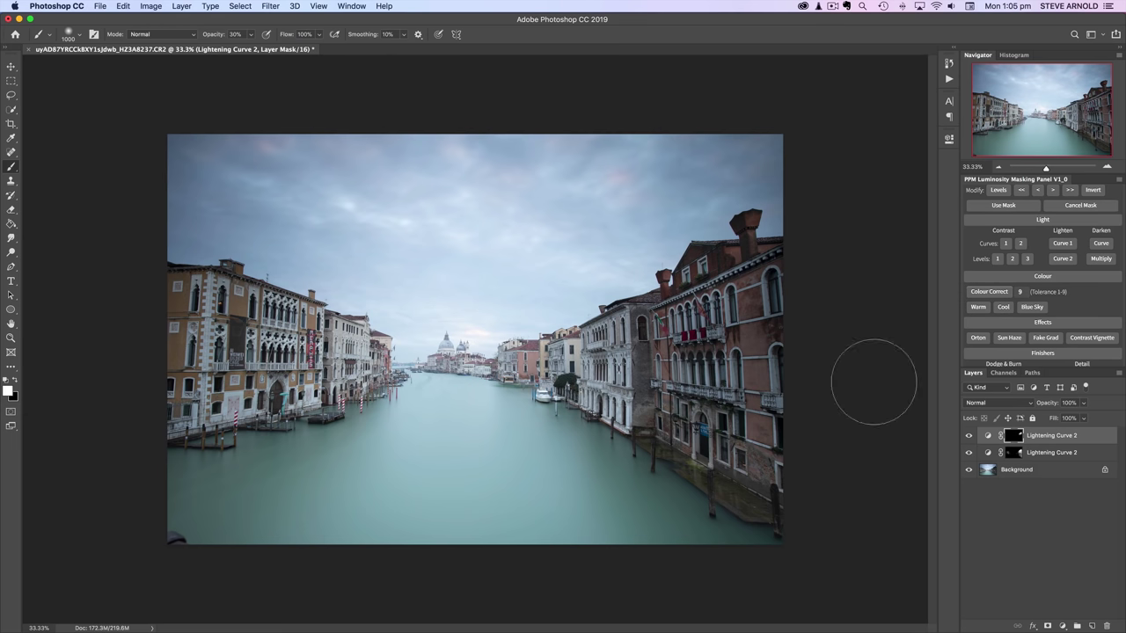
{"action": "scroll", "coordinate": [1074, 302], "scroll_direction": "up", "scroll_amount": 5}
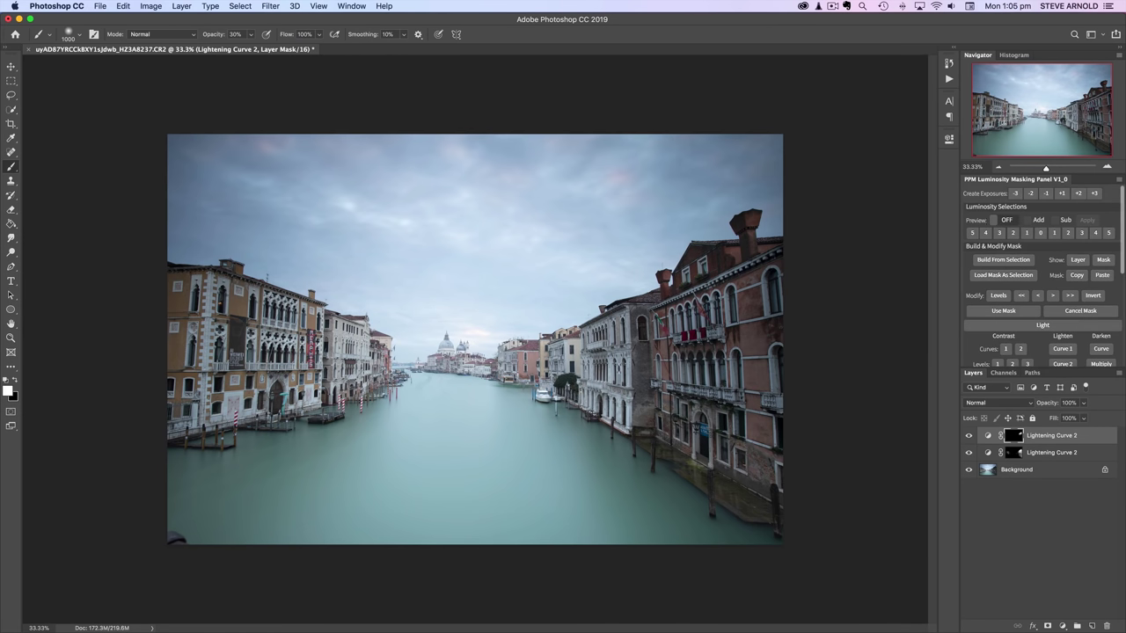
Step: Load a lighter-tones selection and add a masked Warming Filter 1 group through it
{"action": "left_click", "coordinate": [1055, 234]}
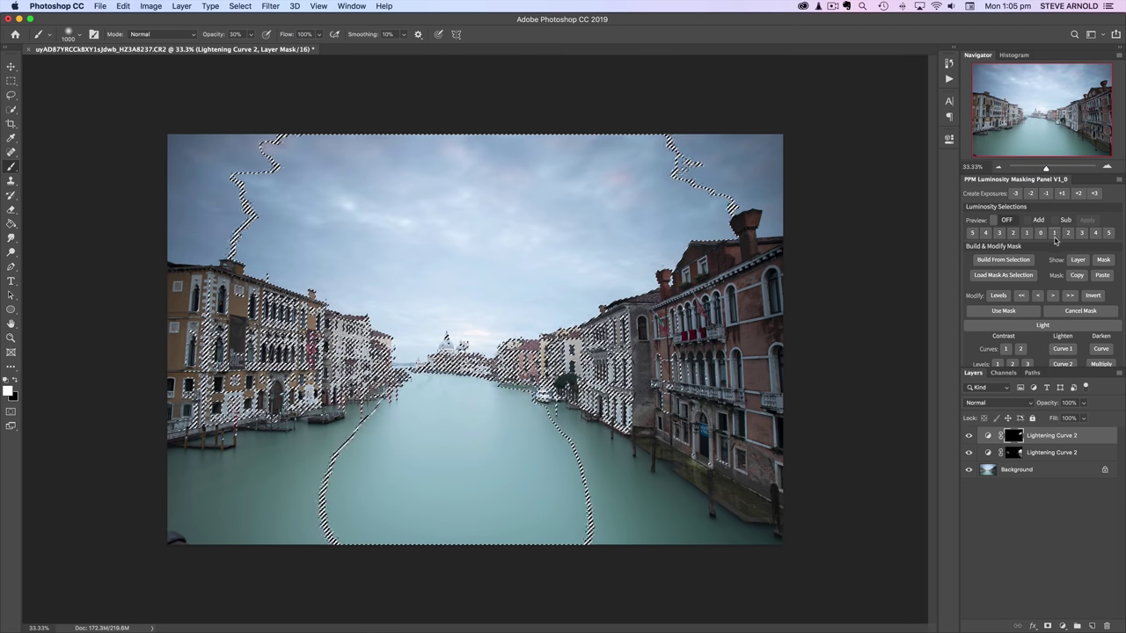
{"action": "scroll", "coordinate": [1055, 238], "scroll_direction": "down", "scroll_amount": 3}
{"action": "scroll", "coordinate": [1055, 244], "scroll_direction": "down", "scroll_amount": 1}
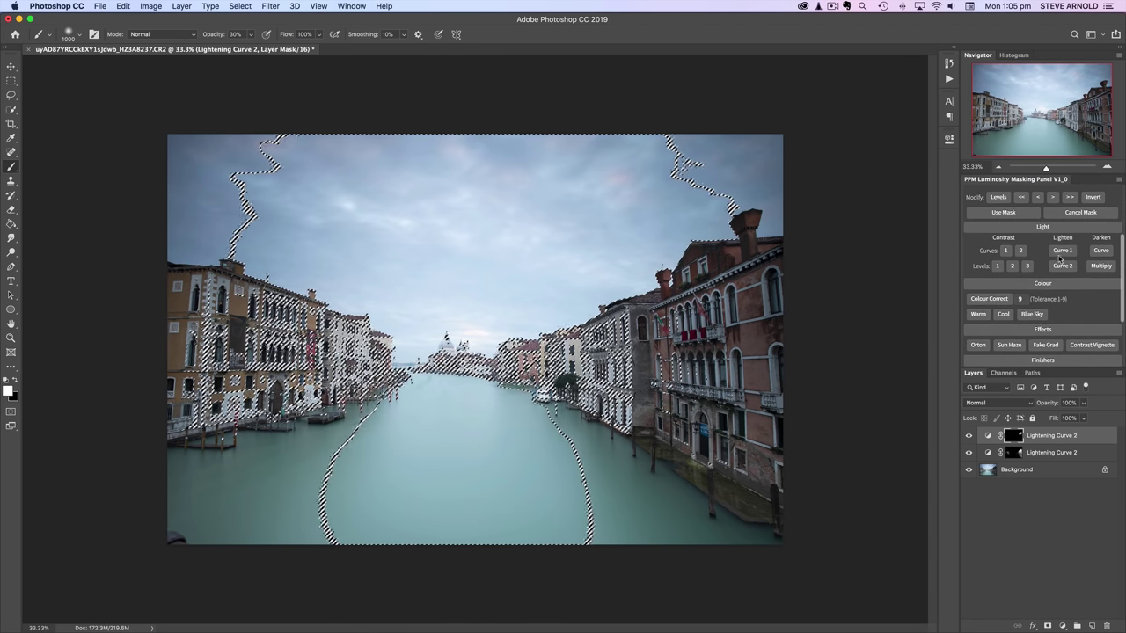
{"action": "left_click", "coordinate": [977, 314]}
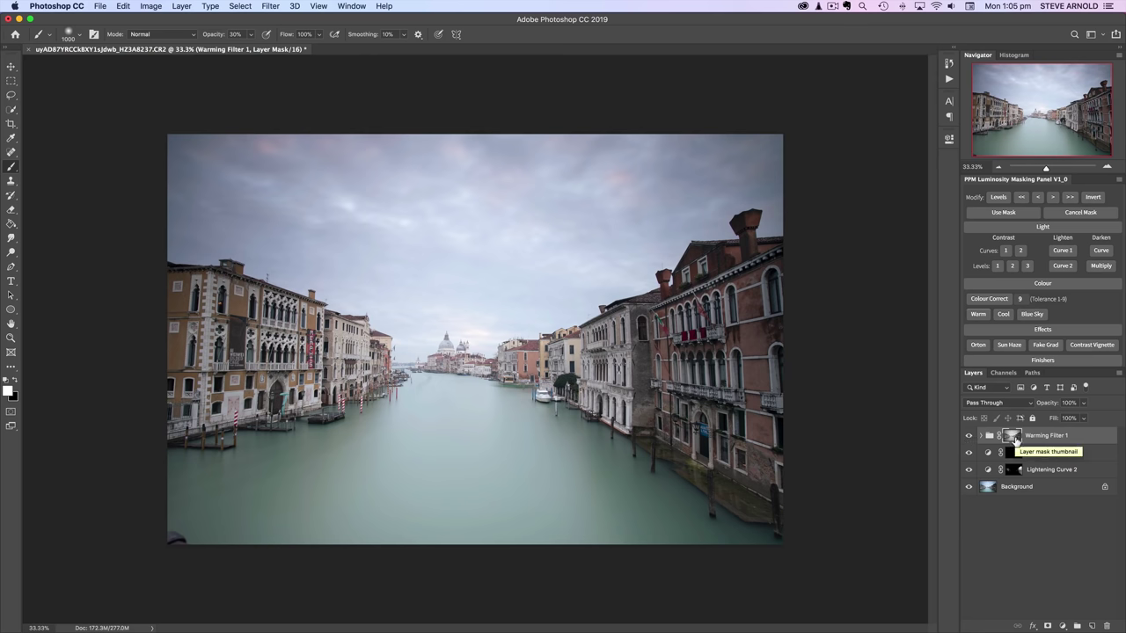
{"action": "left_click", "coordinate": [968, 438]}
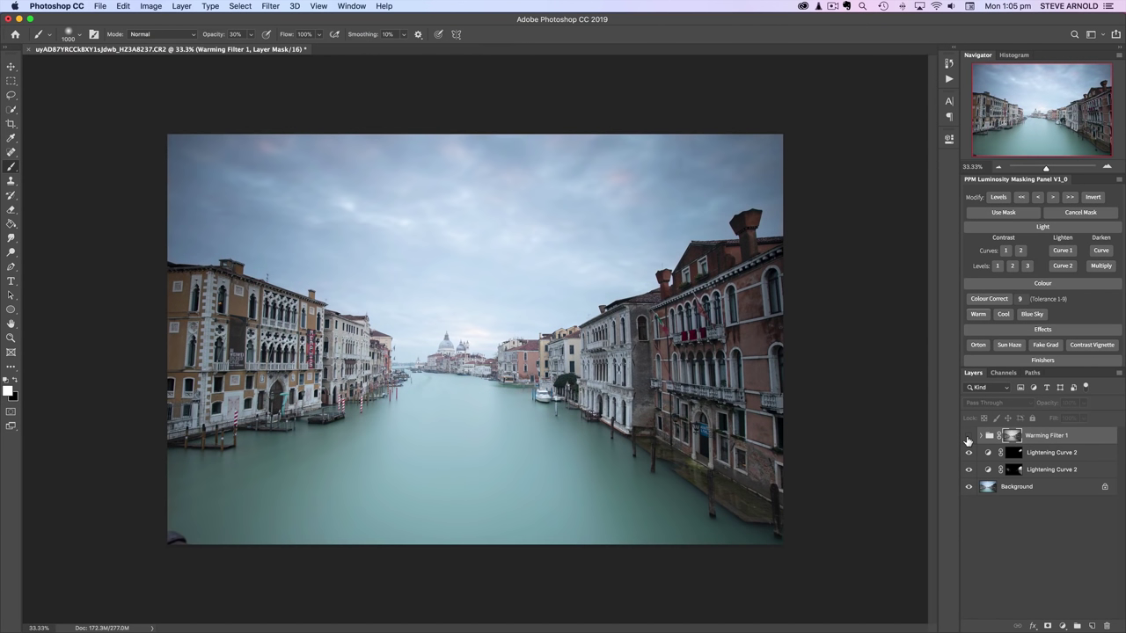
{"action": "left_click", "coordinate": [969, 437]}
{"action": "left_click", "coordinate": [969, 437]}
{"action": "left_click", "coordinate": [969, 437]}
{"action": "left_click", "coordinate": [969, 437]}
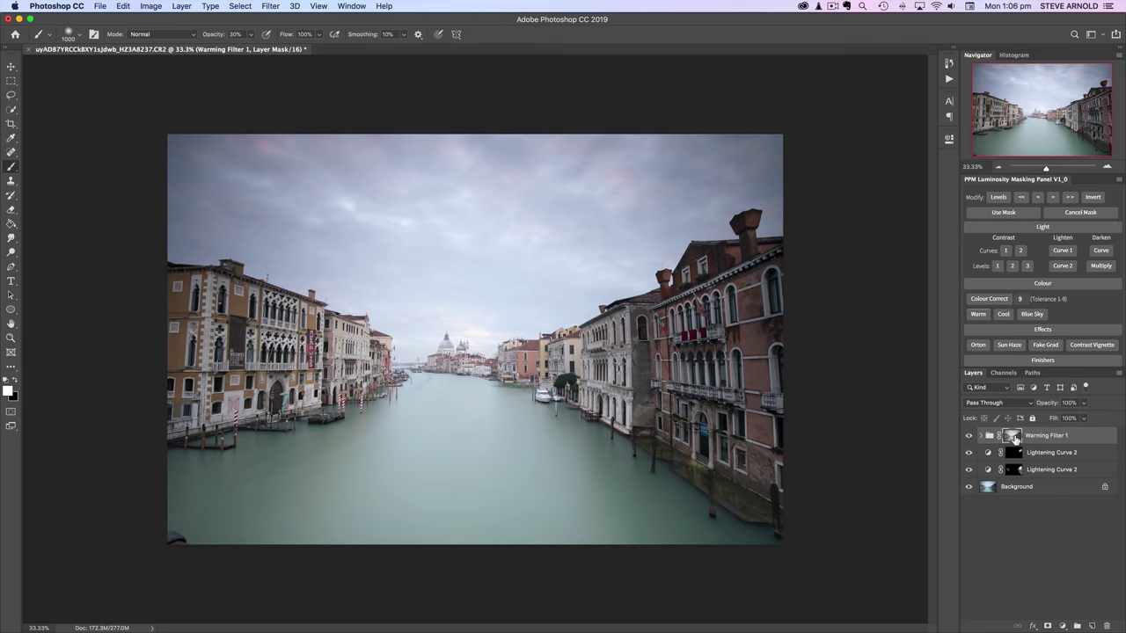
{"action": "left_click", "coordinate": [1014, 437], "text": "alt"}
{"action": "left_click", "coordinate": [1013, 437], "text": "alt"}
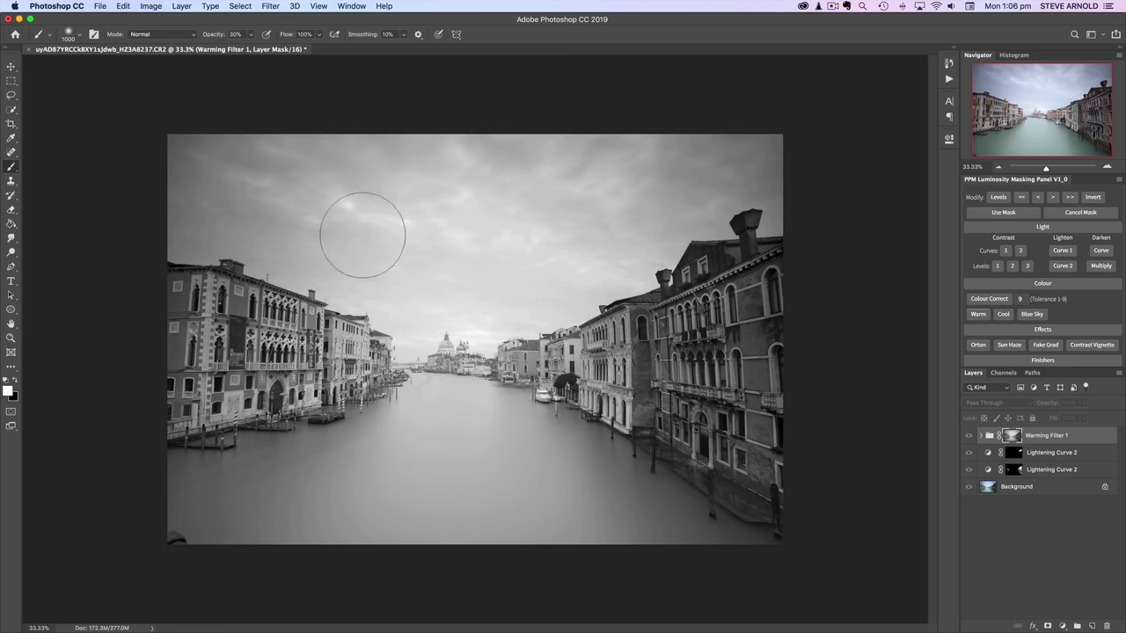
{"action": "left_click", "coordinate": [987, 436]}
{"action": "left_click", "coordinate": [968, 436]}
{"action": "left_click", "coordinate": [968, 437]}
{"action": "left_click", "coordinate": [968, 437]}
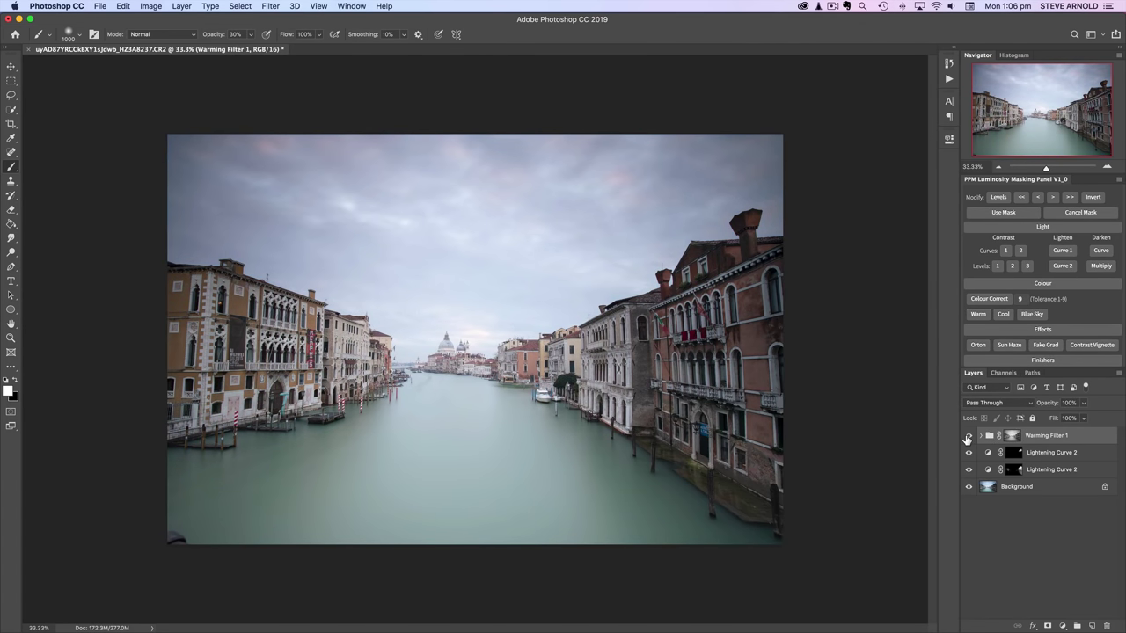
{"action": "left_click", "coordinate": [968, 437]}
Step: Add a Levels 1 contrast layer from the PPM panel
{"action": "scroll", "coordinate": [1066, 293], "scroll_direction": "up", "scroll_amount": 4}
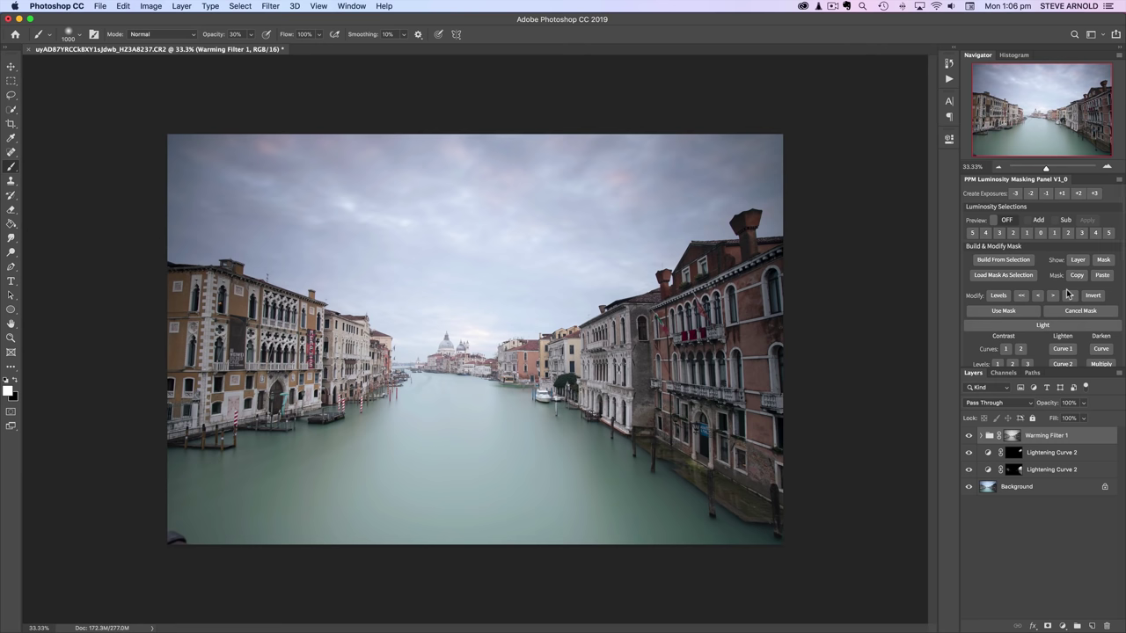
{"action": "scroll", "coordinate": [1071, 296], "scroll_direction": "down", "scroll_amount": 1}
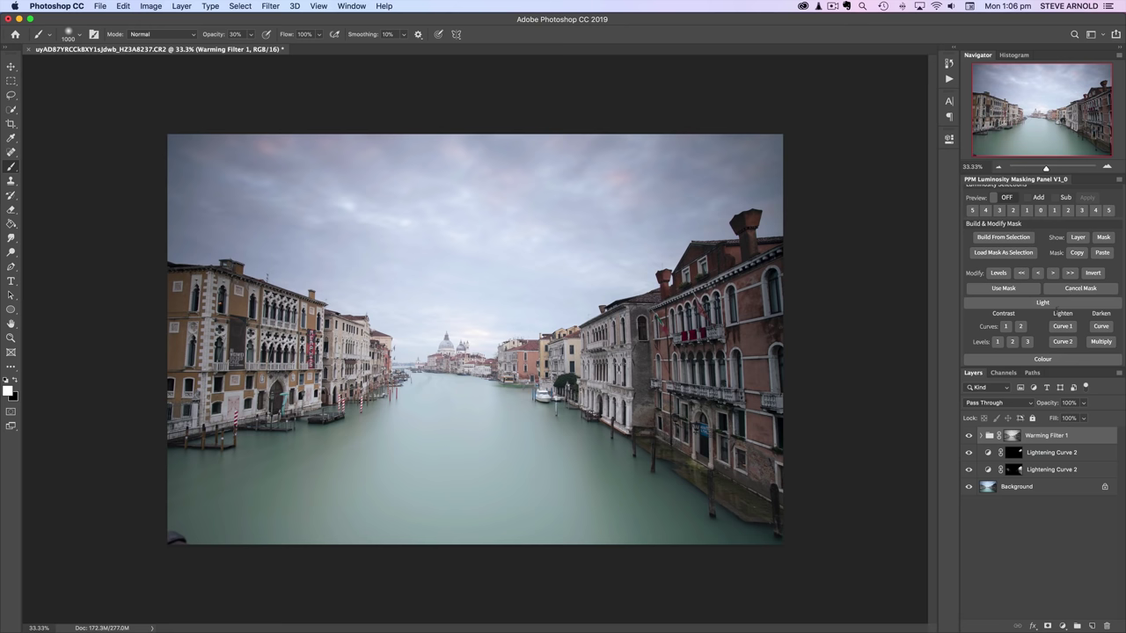
{"action": "scroll", "coordinate": [1055, 317], "scroll_direction": "down", "scroll_amount": 1}
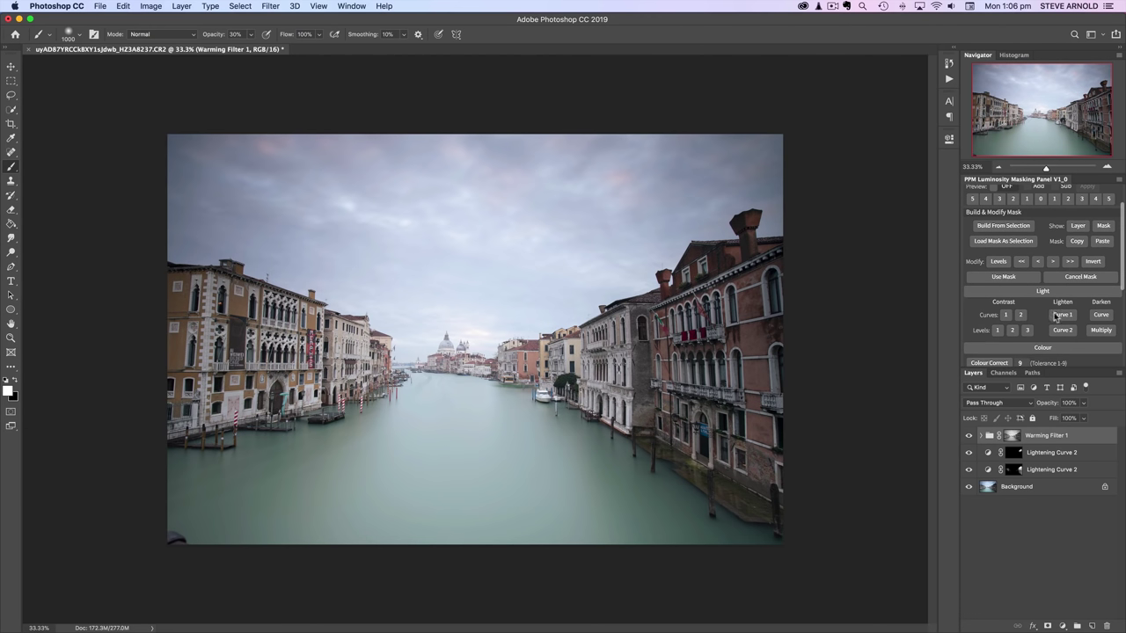
{"action": "left_click", "coordinate": [998, 330]}
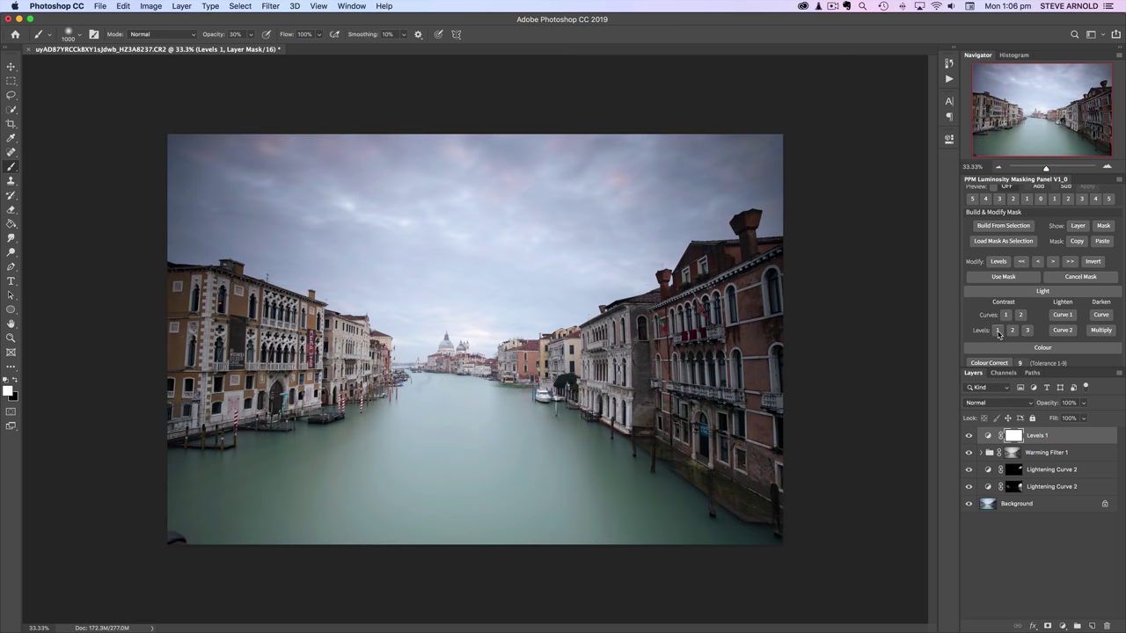
{"action": "double_click", "coordinate": [988, 435]}
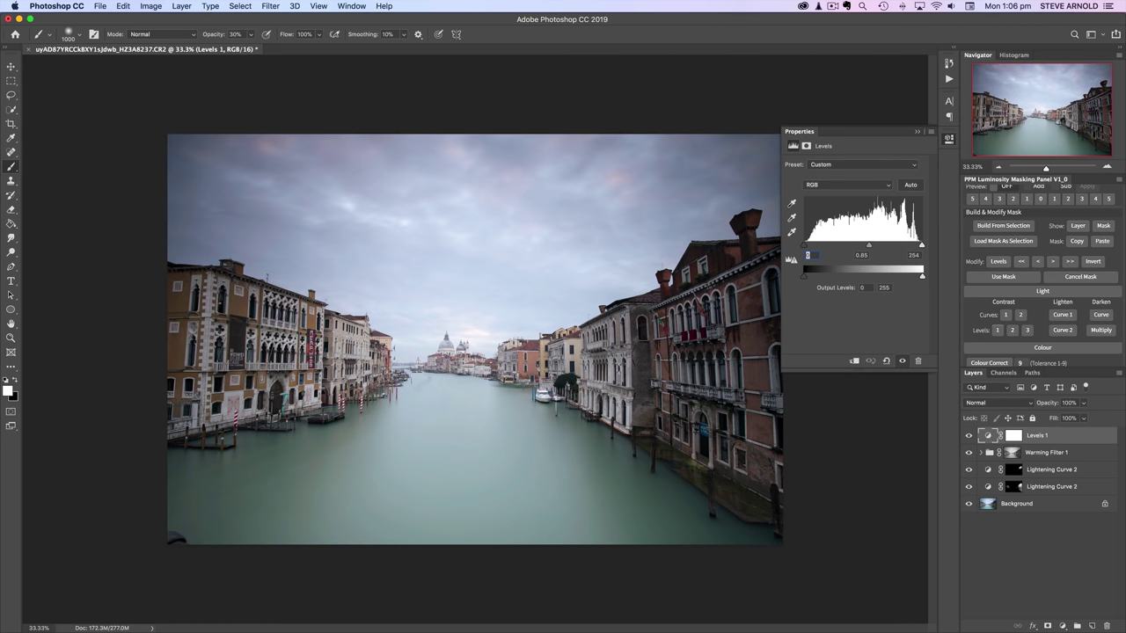
Step: Set the Levels 1 white input to 221 and the midtone gamma to 0.88
{"action": "left_click_drag", "start_coordinate": [920, 249], "coordinate": [906, 251]}
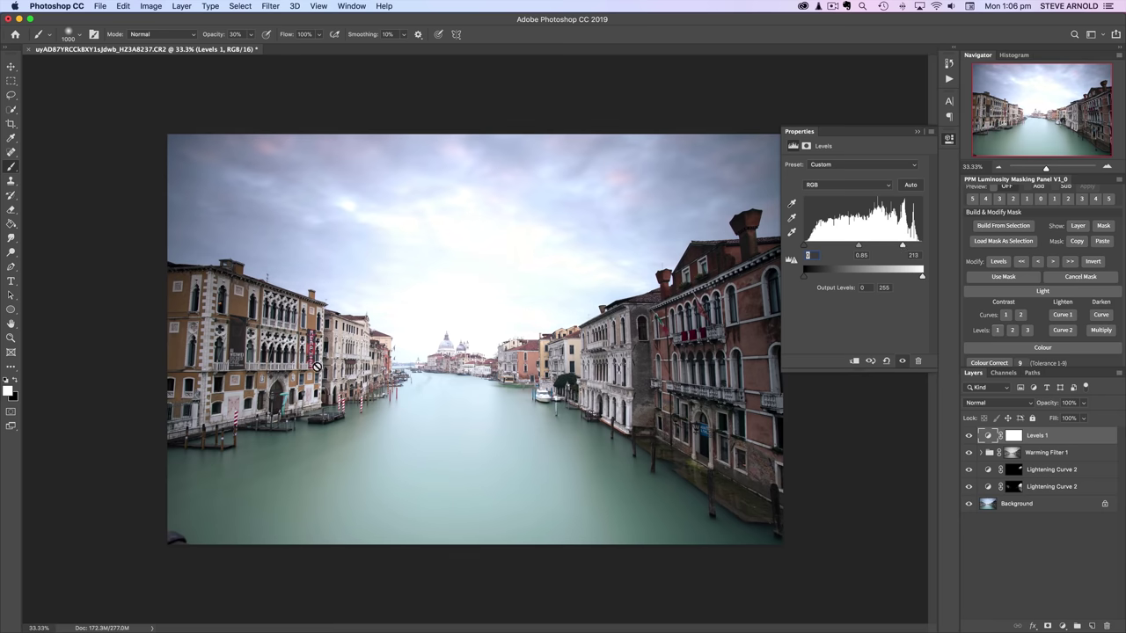
{"action": "left_click_drag", "start_coordinate": [902, 248], "coordinate": [910, 250]}
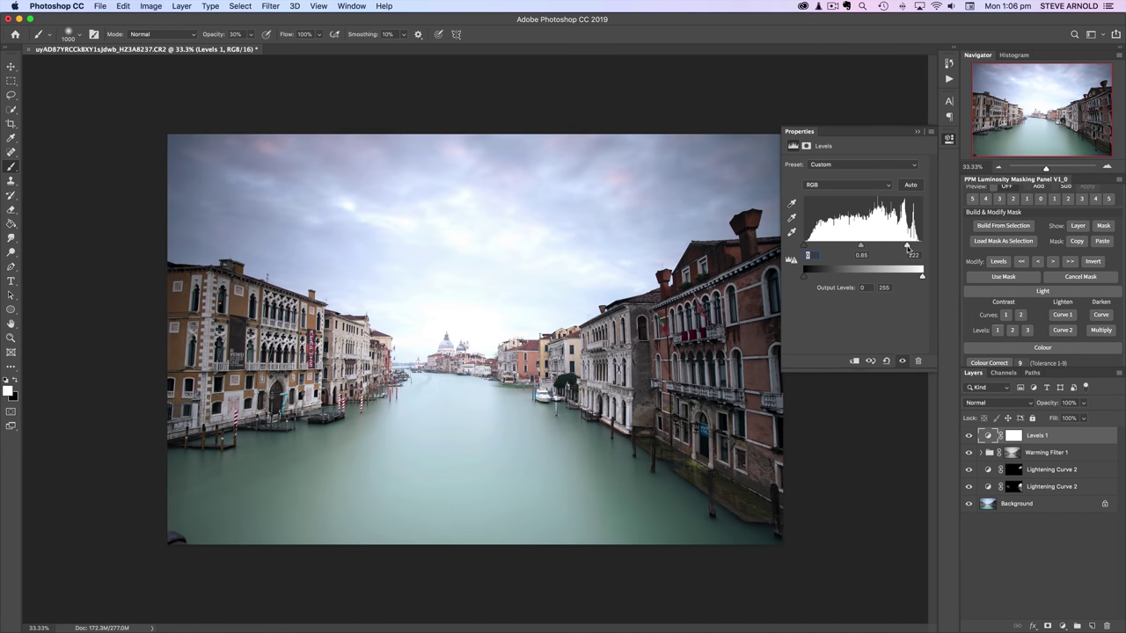
{"action": "left_click_drag", "start_coordinate": [858, 248], "coordinate": [862, 252]}
{"action": "left_click_drag", "start_coordinate": [864, 251], "coordinate": [861, 252]}
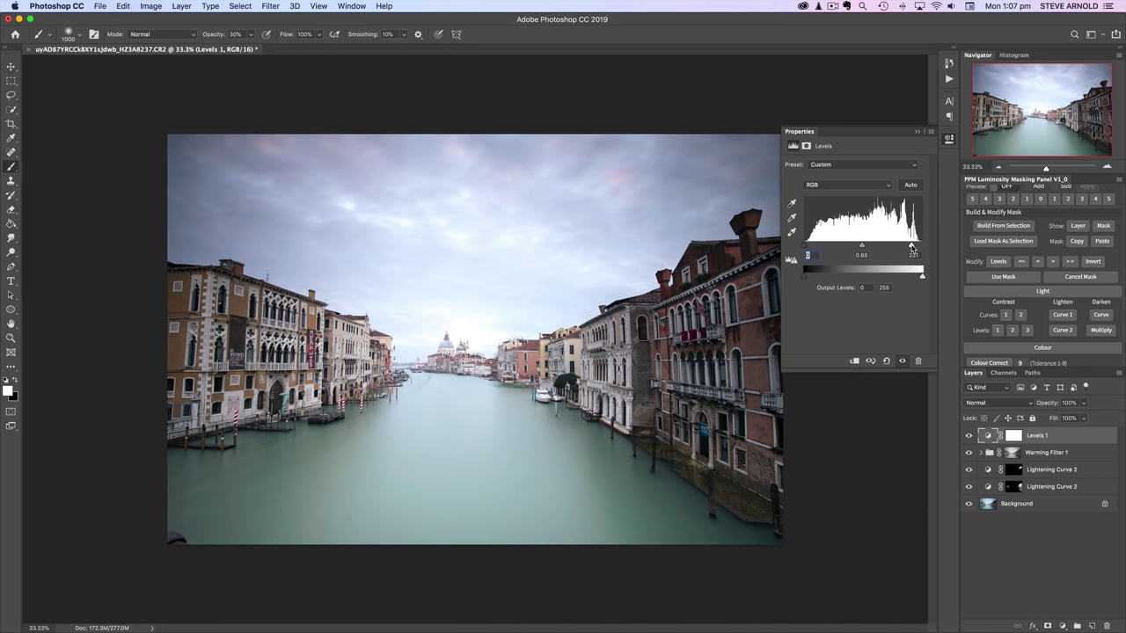
{"action": "left_click_drag", "start_coordinate": [912, 249], "coordinate": [906, 250]}
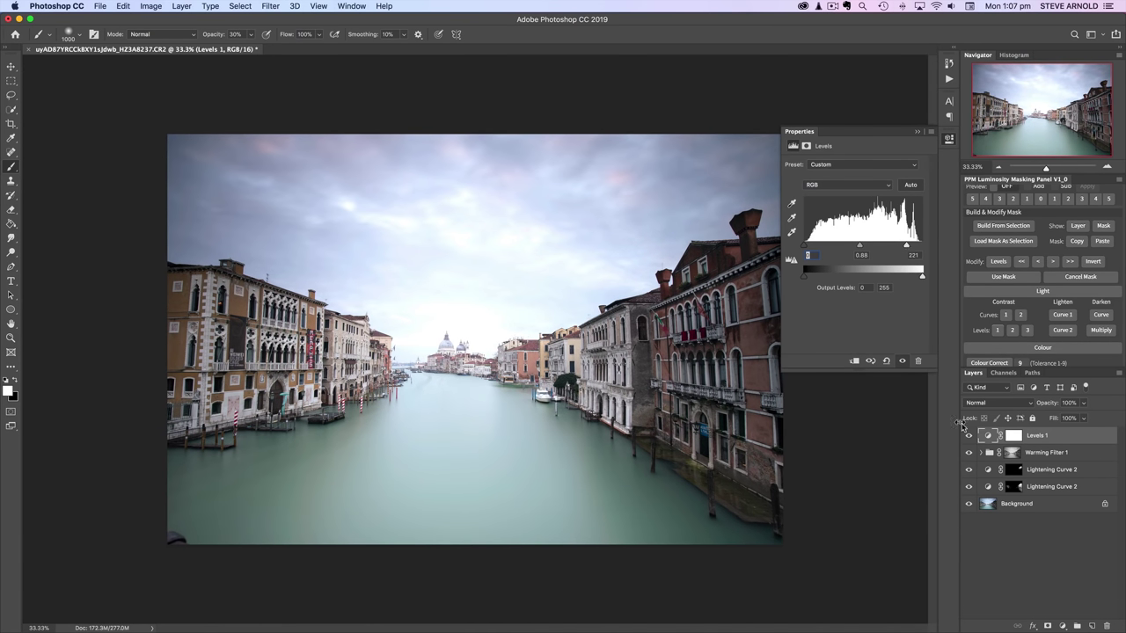
Step: Compare the photo with and without Levels 1, then close Properties
{"action": "left_click", "coordinate": [968, 434]}
{"action": "left_click", "coordinate": [969, 435]}
{"action": "left_click", "coordinate": [969, 435]}
{"action": "left_click", "coordinate": [969, 436]}
{"action": "left_click", "coordinate": [969, 435]}
{"action": "left_click", "coordinate": [969, 436]}
{"action": "left_click", "coordinate": [947, 141]}
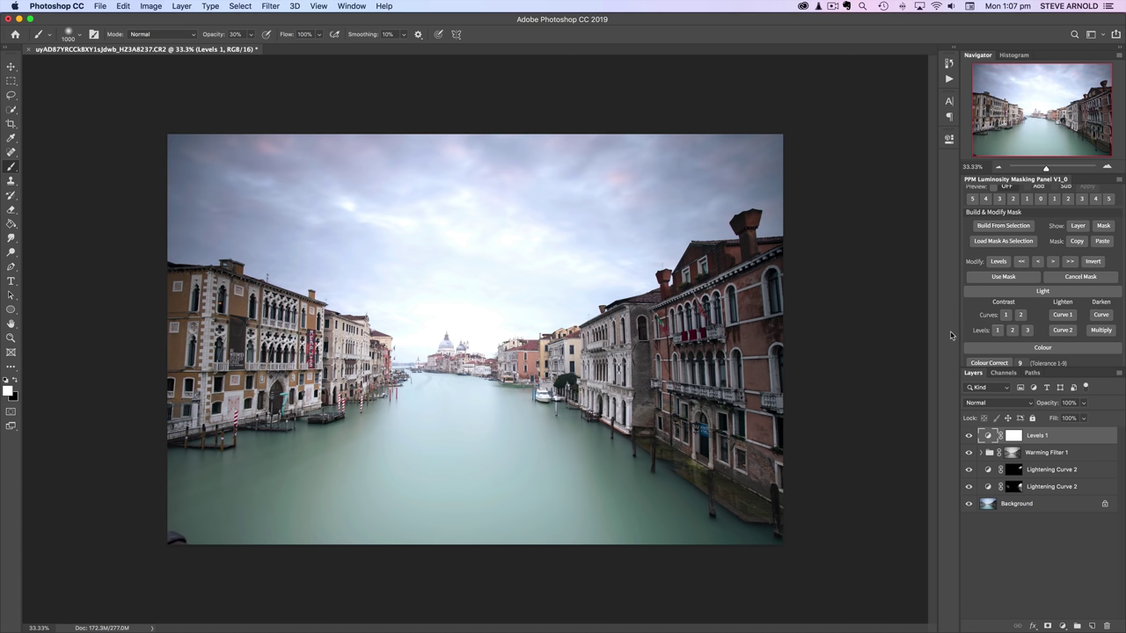
Step: Load a zone 5 brightest-tones selection on the Levels 1 mask, hiding its outline
{"action": "left_click", "coordinate": [1011, 437]}
{"action": "scroll", "coordinate": [1076, 252], "scroll_direction": "up", "scroll_amount": 2}
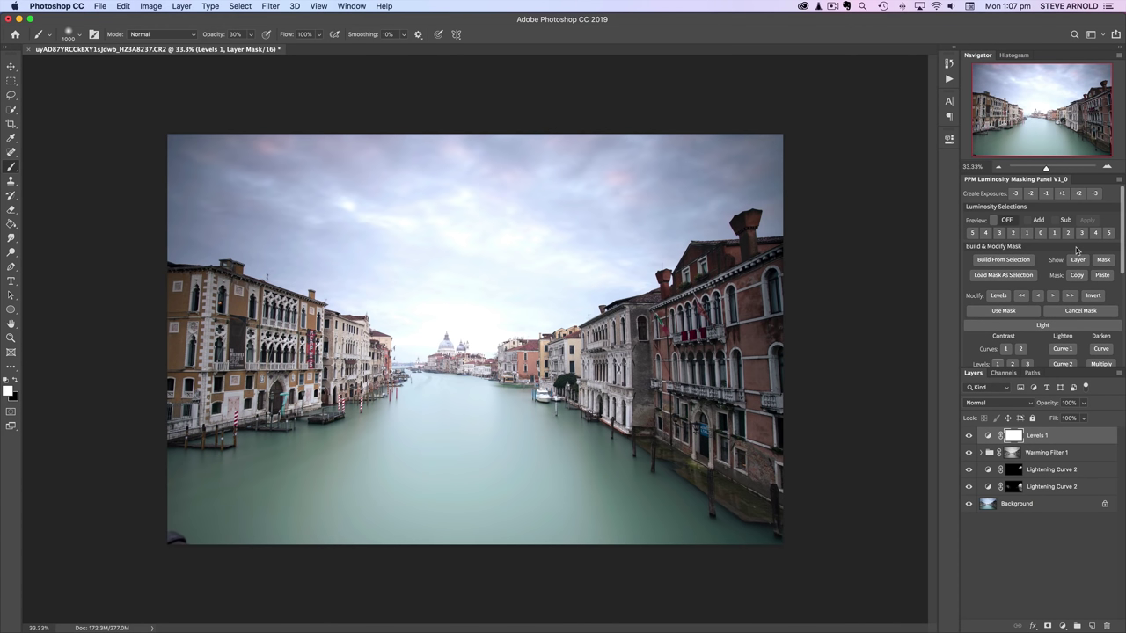
{"action": "left_click", "coordinate": [1001, 219]}
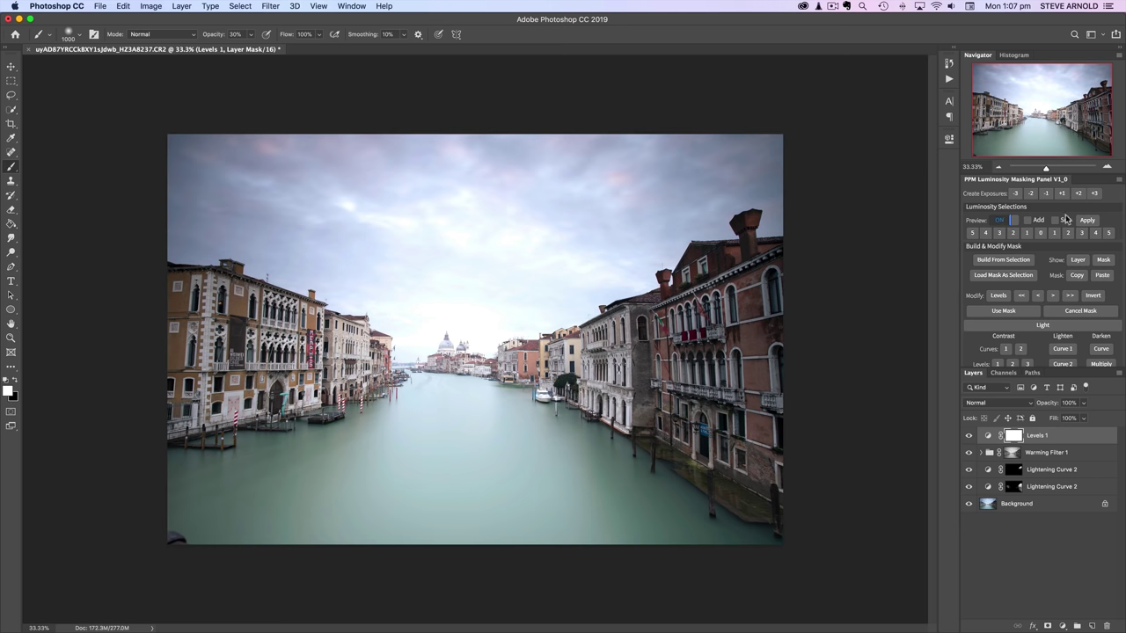
{"action": "left_click", "coordinate": [1109, 234]}
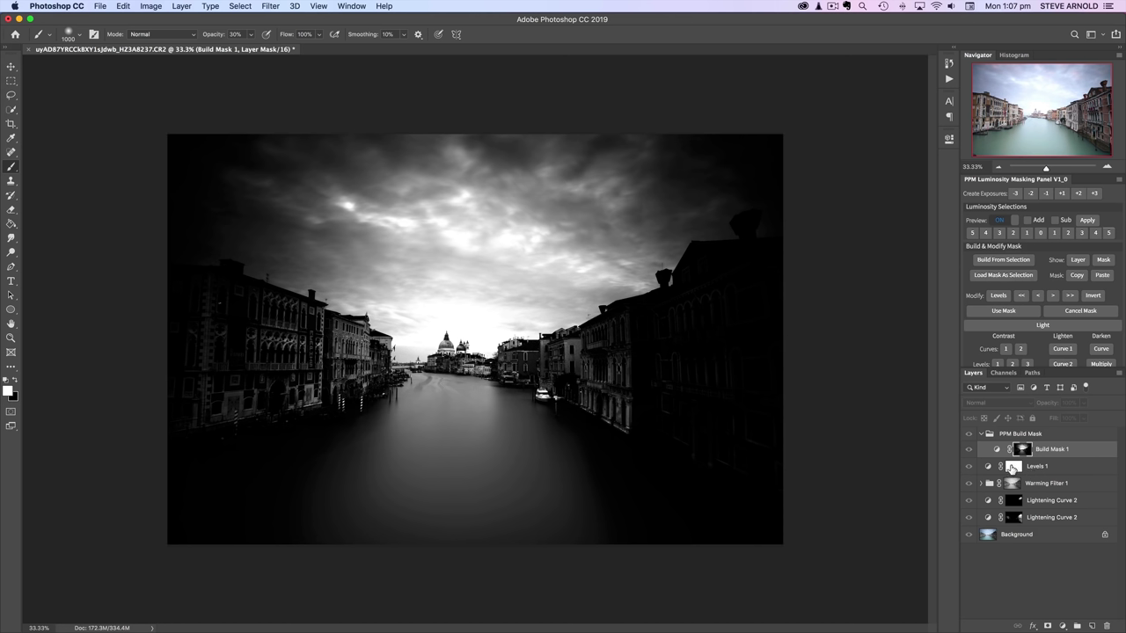
{"action": "left_click", "coordinate": [997, 314]}
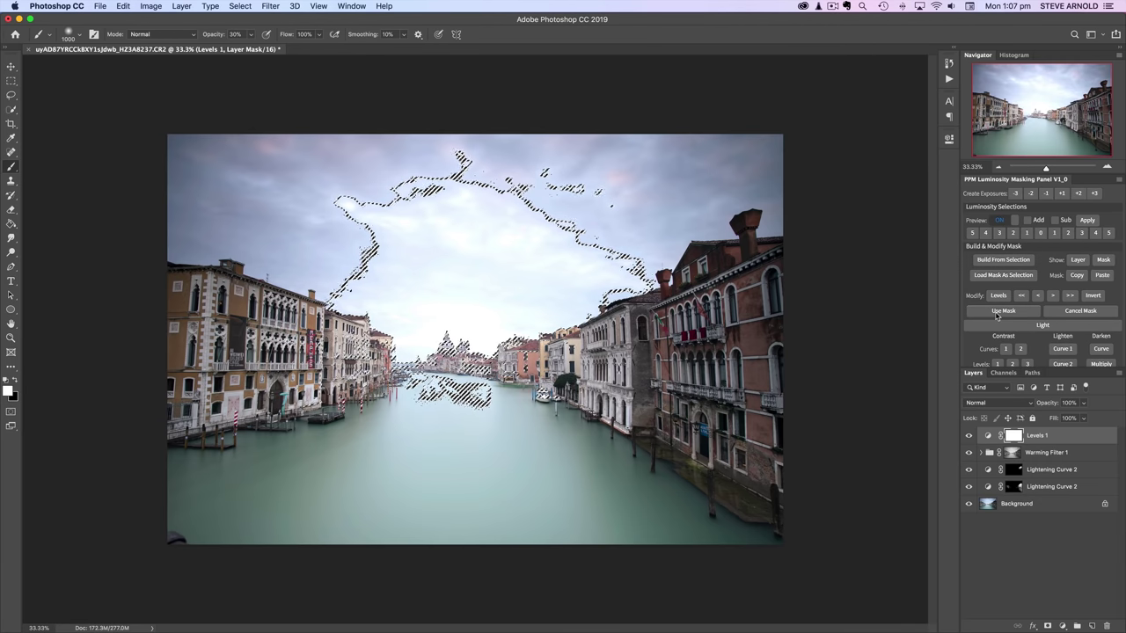
{"action": "key", "text": "super+d"}
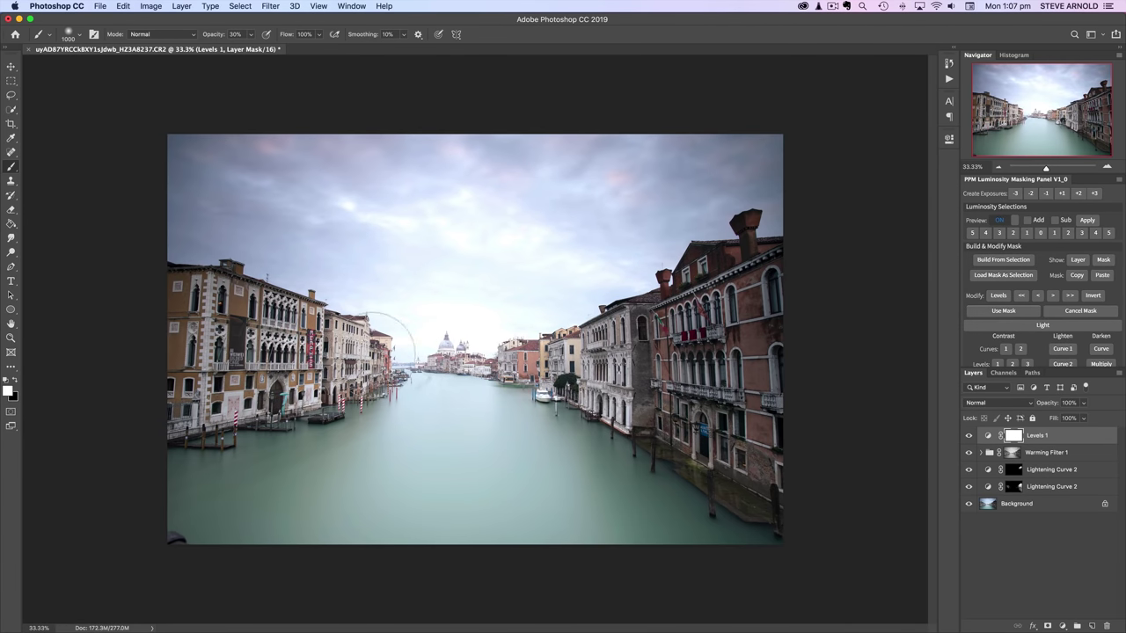
Step: Paint black at 100% opacity on the Levels 1 mask over the distant buildings
{"action": "left_click", "coordinate": [15, 382]}
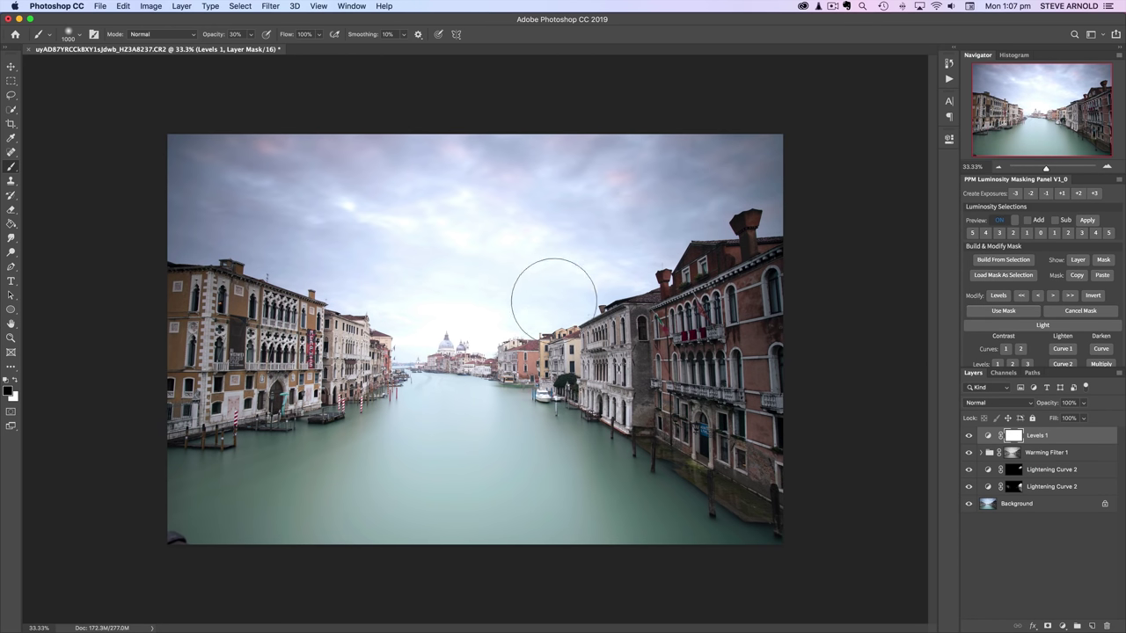
{"action": "mouse_move", "coordinate": [516, 321]}
{"action": "left_mouse_down"}
{"action": "mouse_move", "coordinate": [422, 332]}
{"action": "mouse_move", "coordinate": [487, 289]}
{"action": "left_mouse_up"}
{"action": "key", "text": "0"}
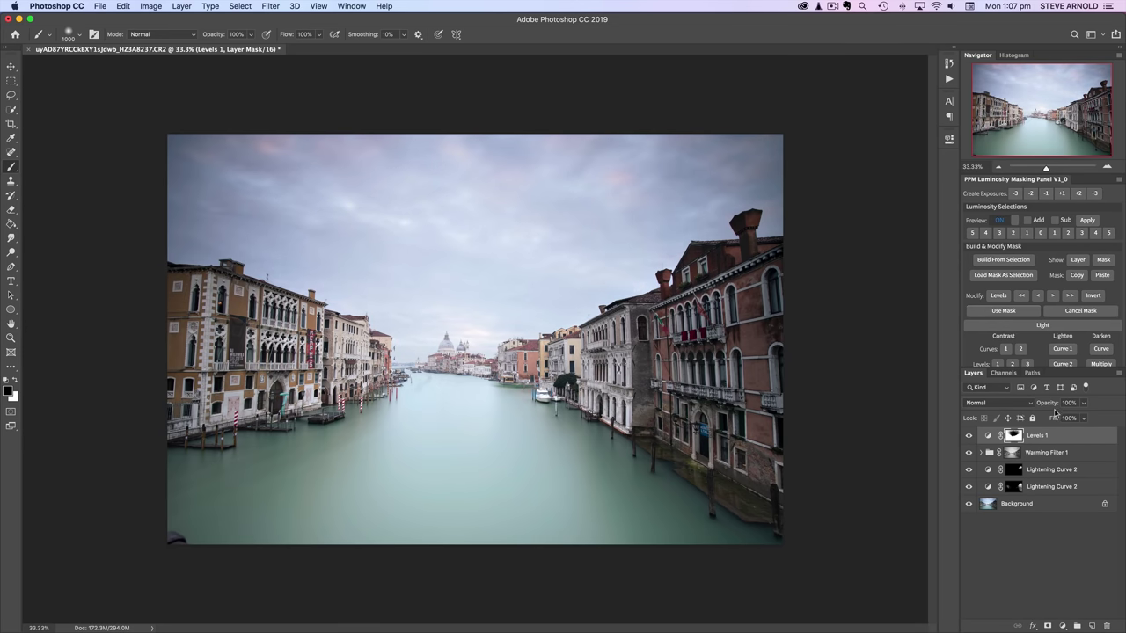
Step: Compare the photo with and without Levels 1 repeatedly, then zoom out
{"action": "left_click", "coordinate": [968, 436]}
{"action": "left_click", "coordinate": [969, 436]}
{"action": "left_click", "coordinate": [969, 437]}
{"action": "left_click", "coordinate": [968, 437]}
{"action": "left_click", "coordinate": [968, 437]}
{"action": "left_click", "coordinate": [969, 437]}
{"action": "left_click", "coordinate": [968, 437]}
{"action": "left_click", "coordinate": [969, 437]}
{"action": "left_click", "coordinate": [968, 437]}
{"action": "left_click", "coordinate": [968, 437]}
{"action": "left_click", "coordinate": [969, 438]}
{"action": "left_click", "coordinate": [970, 437]}
{"action": "left_click", "coordinate": [969, 437]}
{"action": "left_click", "coordinate": [969, 438]}
{"action": "left_click", "coordinate": [971, 437]}
{"action": "left_click", "coordinate": [969, 437]}
{"action": "left_click", "coordinate": [969, 437]}
{"action": "left_click", "coordinate": [969, 437]}
{"action": "left_click", "coordinate": [969, 437]}
{"action": "left_click", "coordinate": [970, 437]}
{"action": "left_click", "coordinate": [969, 437]}
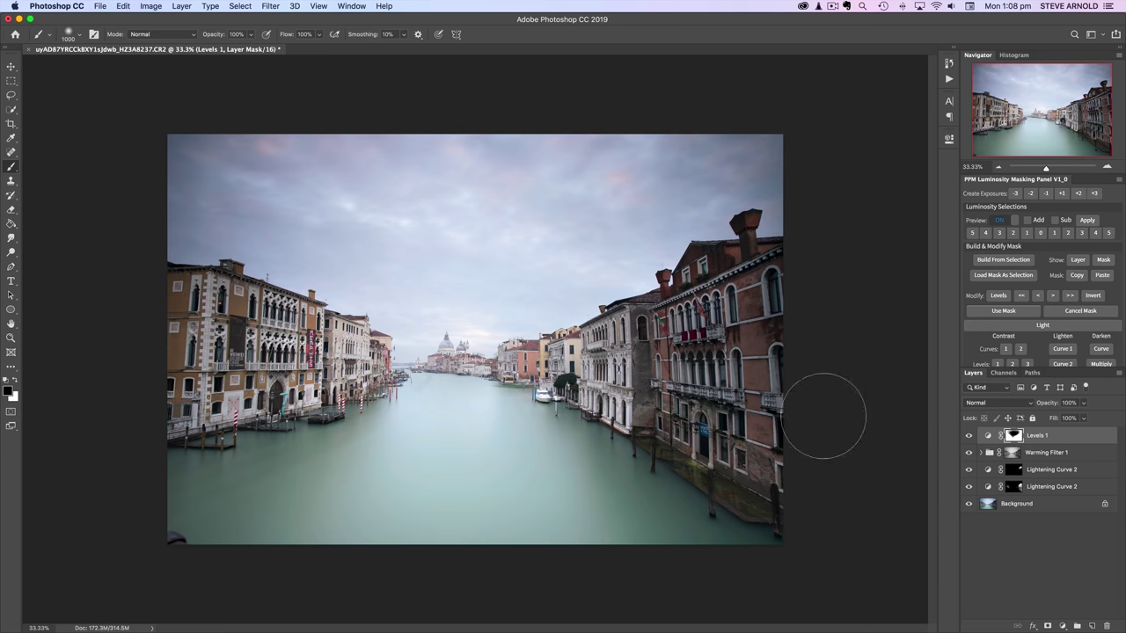
{"action": "left_click", "coordinate": [969, 437]}
{"action": "left_click", "coordinate": [969, 437]}
{"action": "left_click", "coordinate": [999, 166]}
{"action": "left_click", "coordinate": [998, 166]}
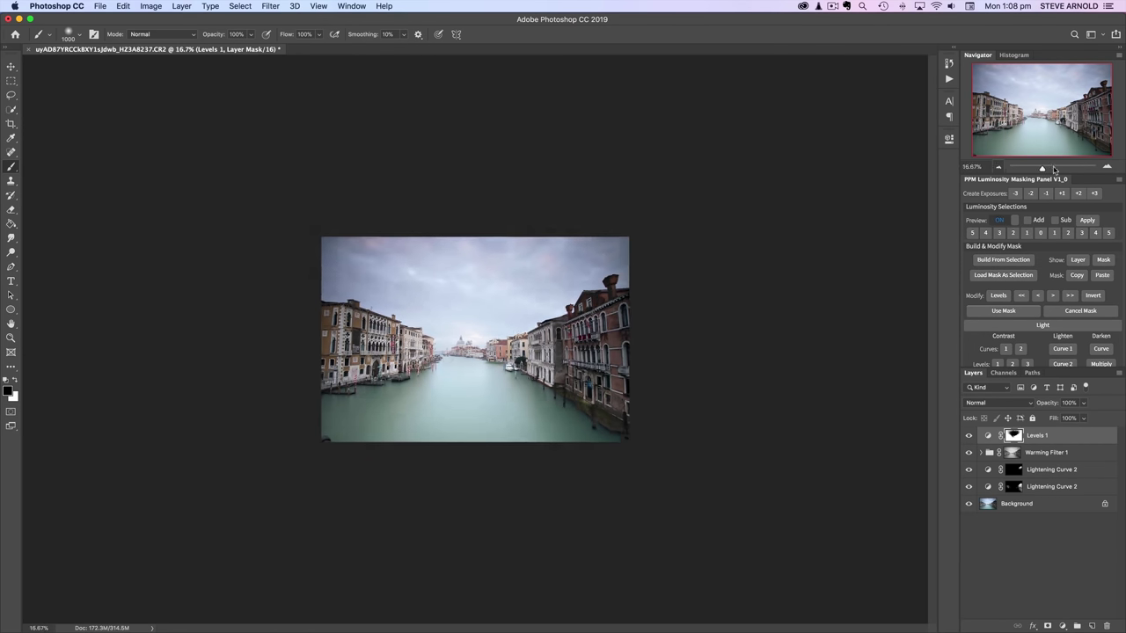
Step: Hide and show the Levels, Warming and Lightening layers for a before/after view, ending all visible
{"action": "left_click", "coordinate": [1108, 167]}
{"action": "left_click", "coordinate": [1107, 168]}
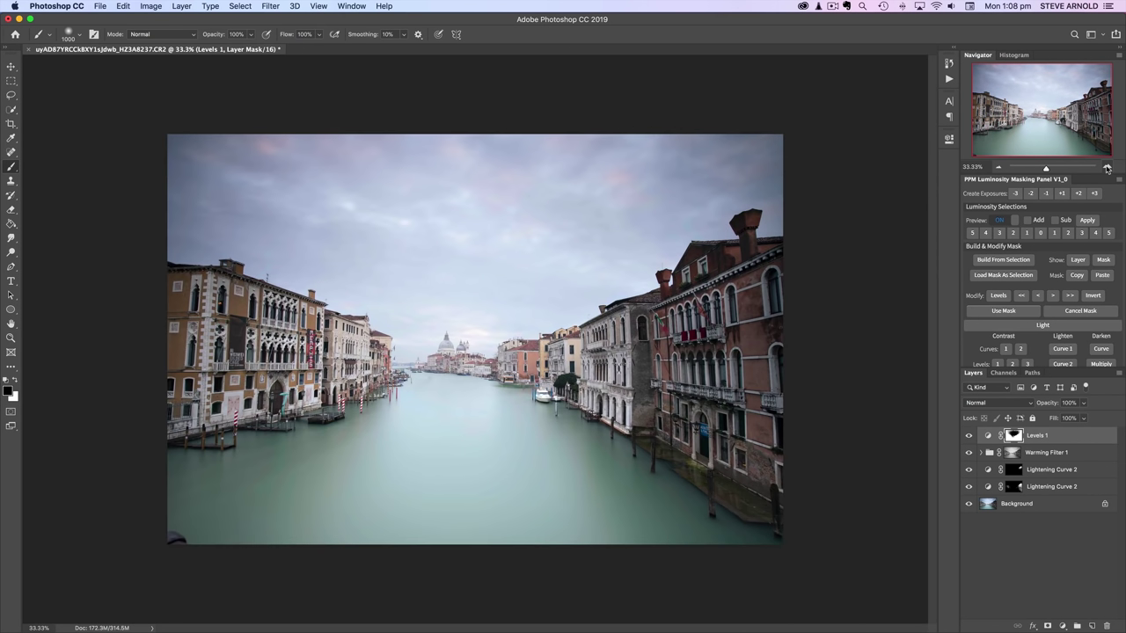
{"action": "left_click_drag", "start_coordinate": [968, 437], "coordinate": [967, 488]}
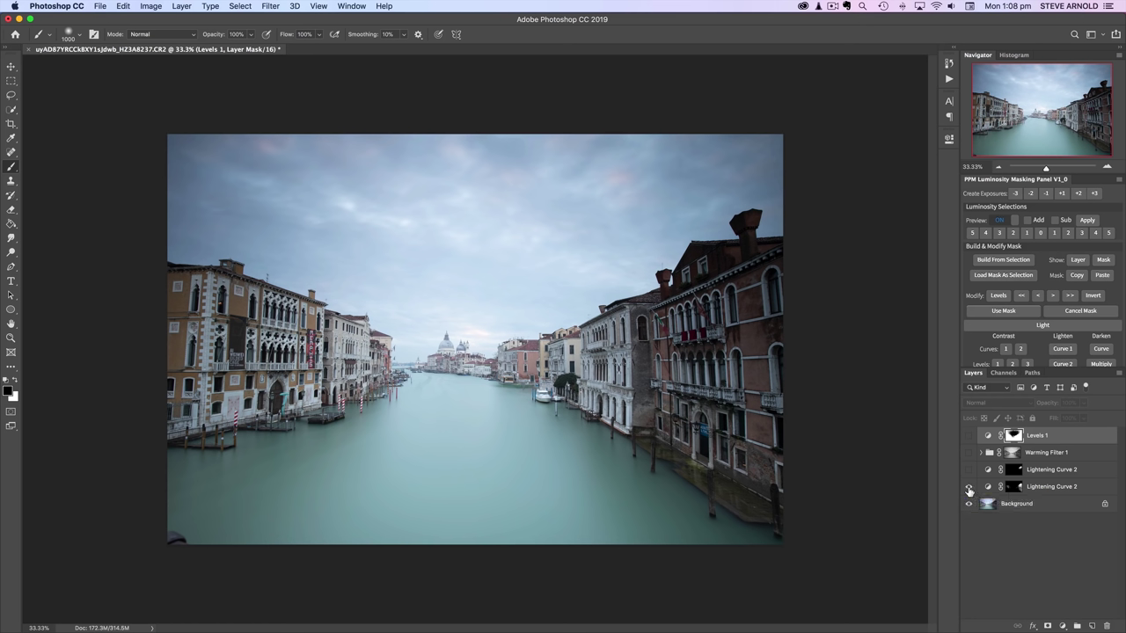
{"action": "left_click_drag", "start_coordinate": [968, 488], "coordinate": [968, 440]}
{"action": "left_click", "coordinate": [967, 438]}
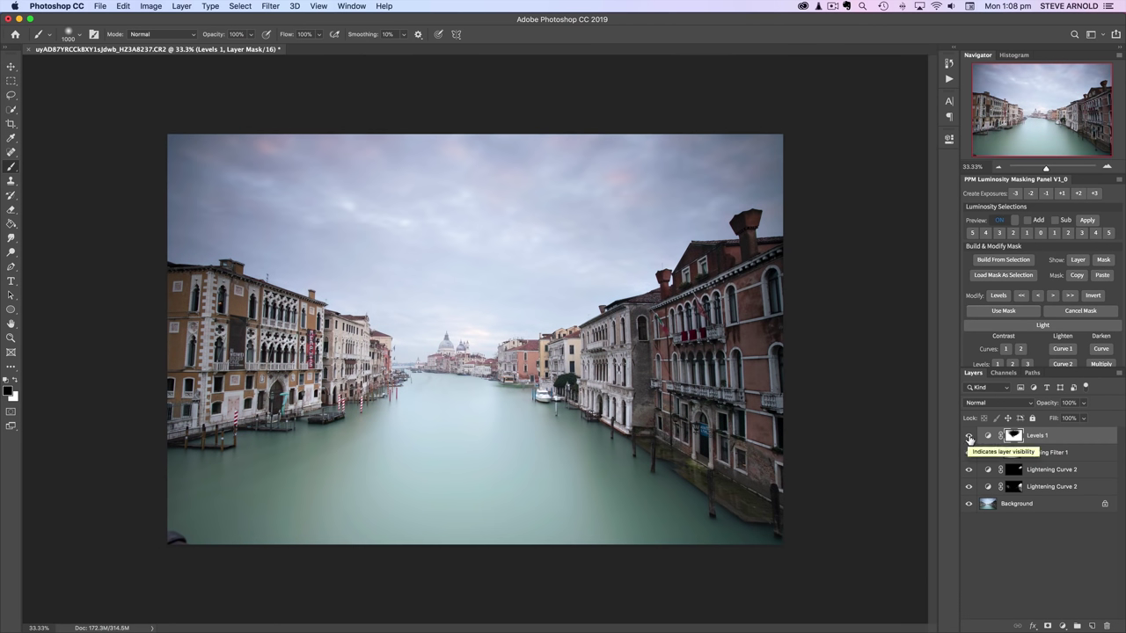
{"action": "left_click_drag", "start_coordinate": [969, 437], "coordinate": [969, 489]}
{"action": "left_click", "coordinate": [968, 438]}
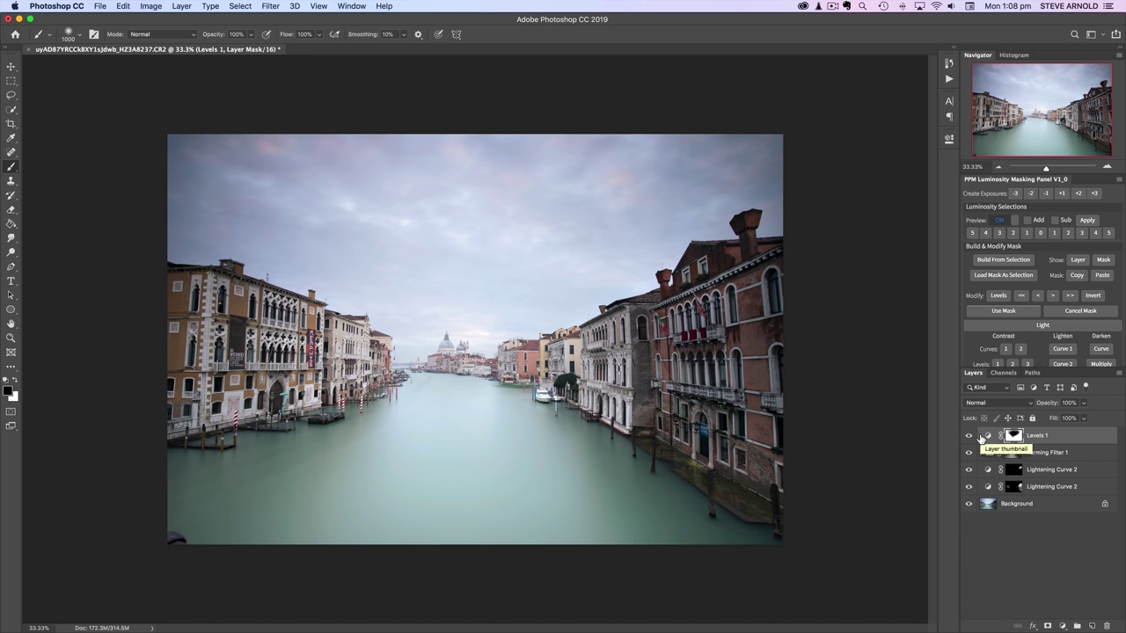
{"action": "left_click", "coordinate": [1049, 567]}
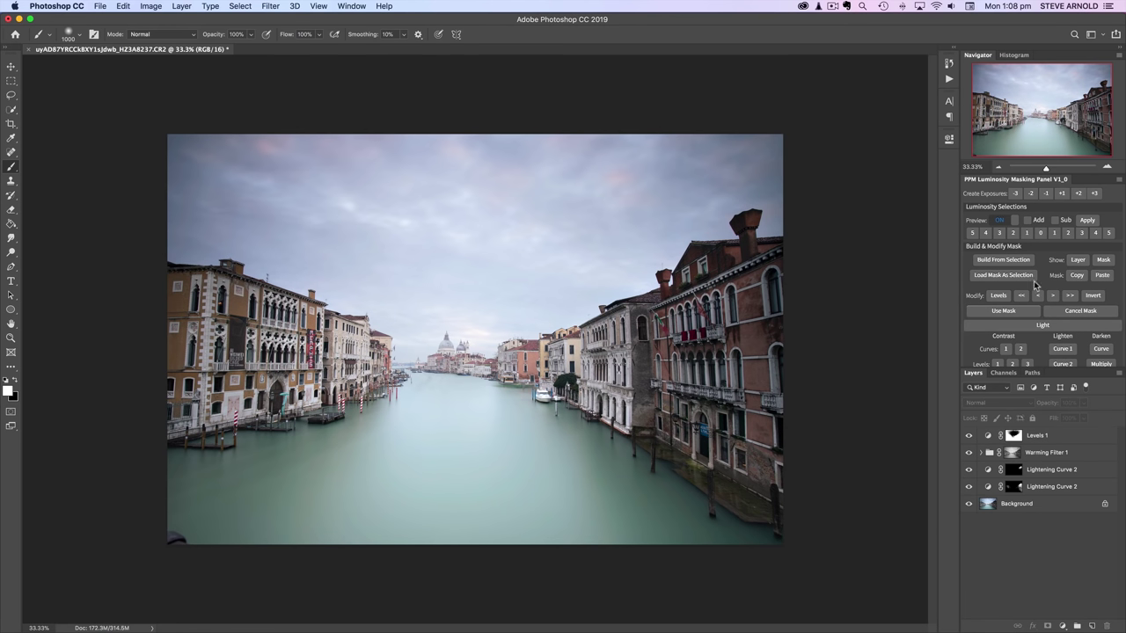
Step: Add a second Levels layer on top with midtones 0.85 and white input 254
{"action": "scroll", "coordinate": [1035, 284], "scroll_direction": "down", "scroll_amount": 2}
{"action": "left_click", "coordinate": [999, 326]}
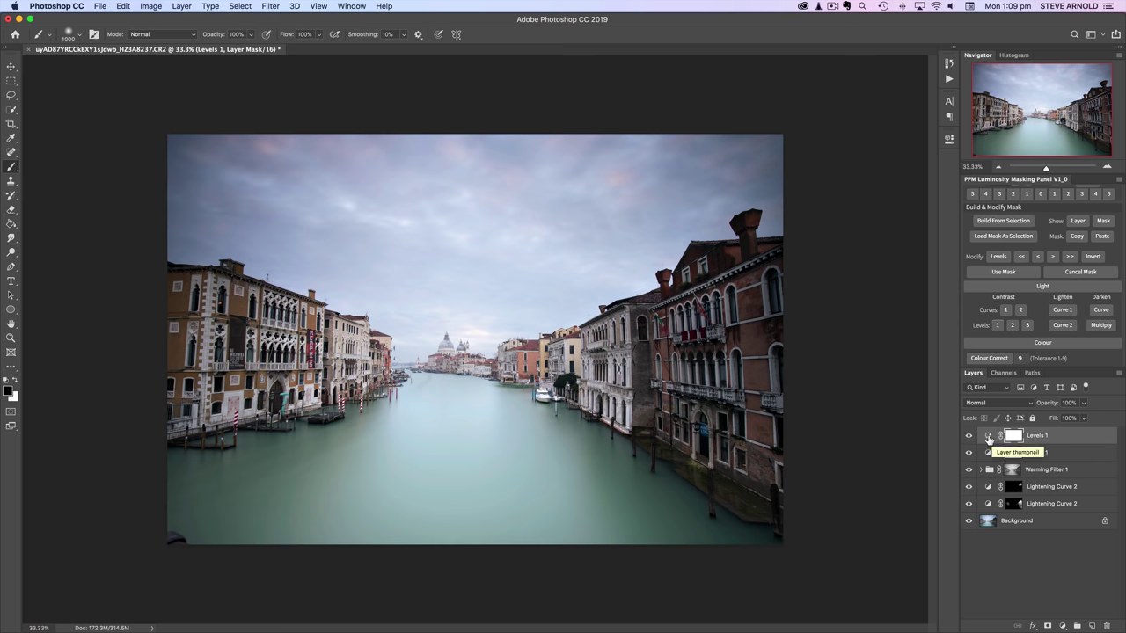
{"action": "double_click", "coordinate": [990, 438]}
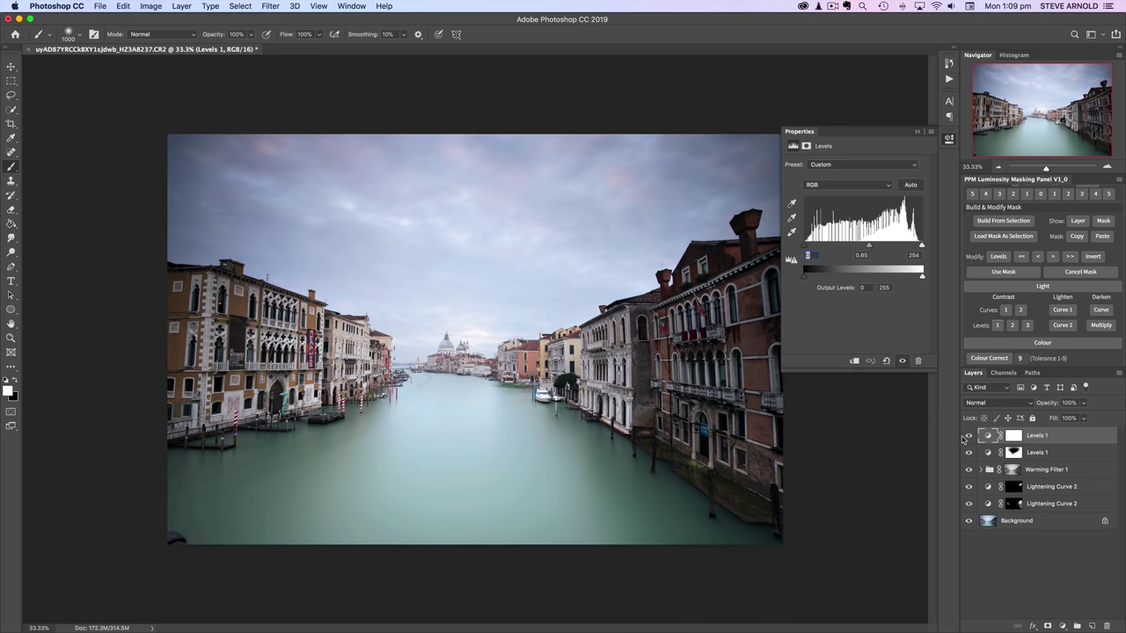
Step: Compare the canal with and without the new contrast, then select its mask
{"action": "left_click", "coordinate": [967, 436]}
{"action": "left_click", "coordinate": [967, 436]}
{"action": "left_click", "coordinate": [967, 436]}
{"action": "left_click", "coordinate": [968, 436]}
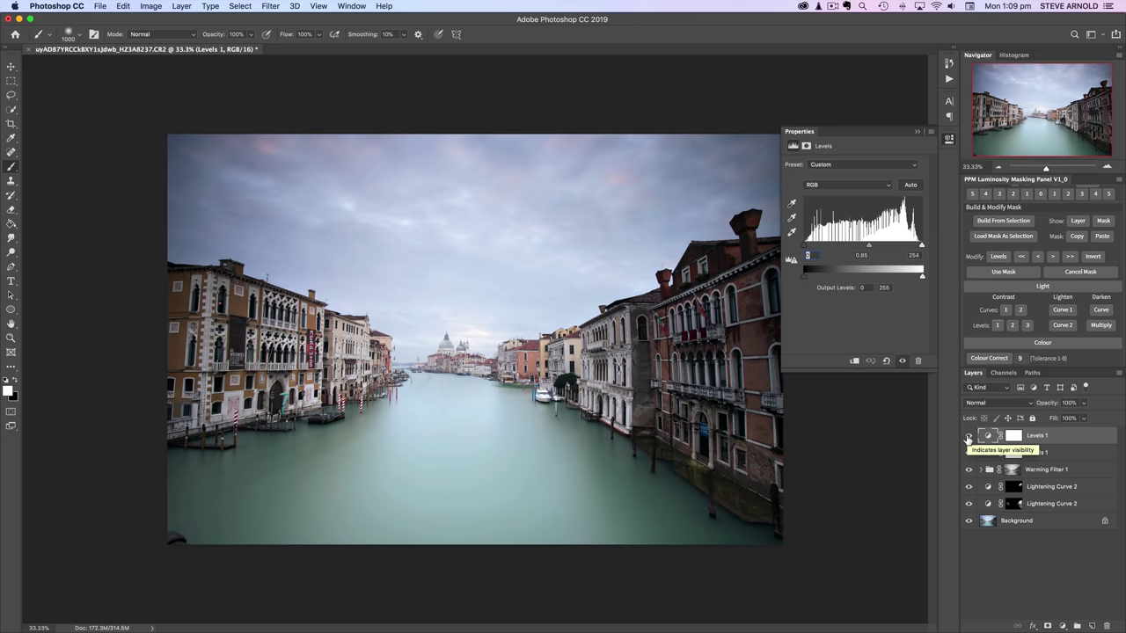
{"action": "left_click", "coordinate": [968, 436]}
{"action": "left_click", "coordinate": [968, 436]}
{"action": "left_click", "coordinate": [968, 436]}
{"action": "left_click", "coordinate": [968, 436]}
{"action": "left_click", "coordinate": [950, 139]}
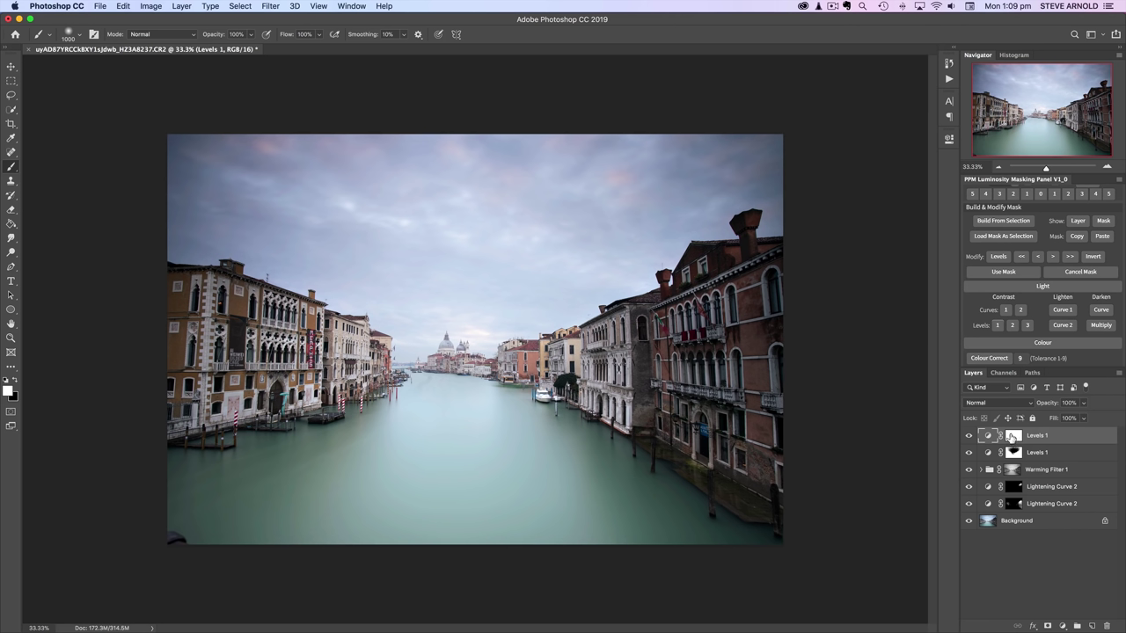
{"action": "left_click", "coordinate": [1012, 436]}
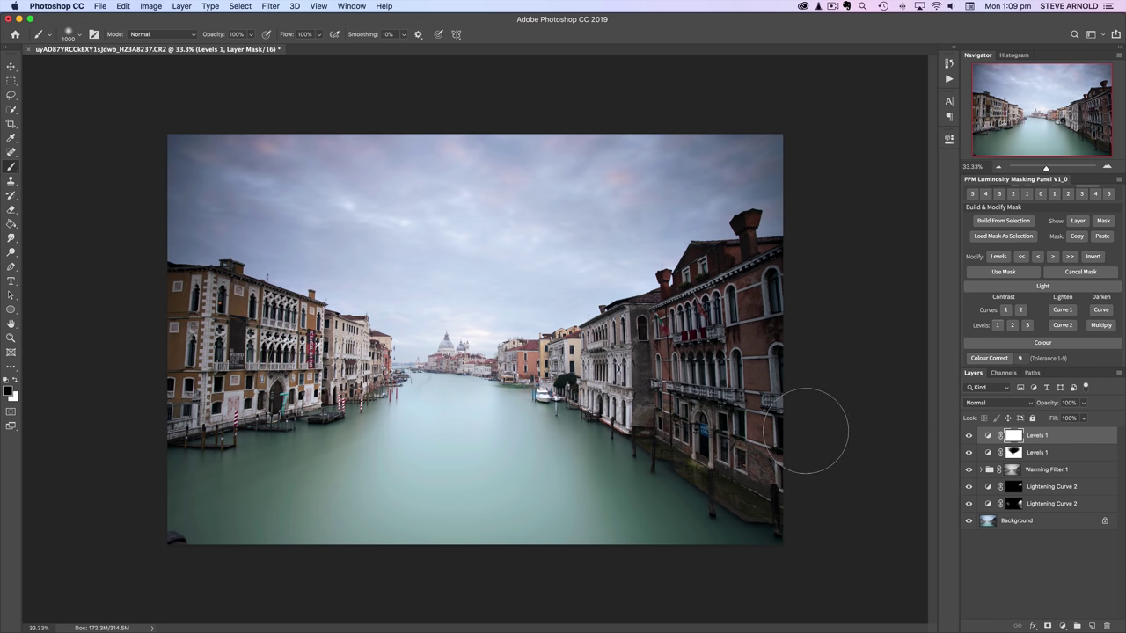
Step: Load the brightest-tones luminosity selection and paint the mask over the right-hand buildings
{"action": "scroll", "coordinate": [1066, 322], "scroll_direction": "up", "scroll_amount": 3}
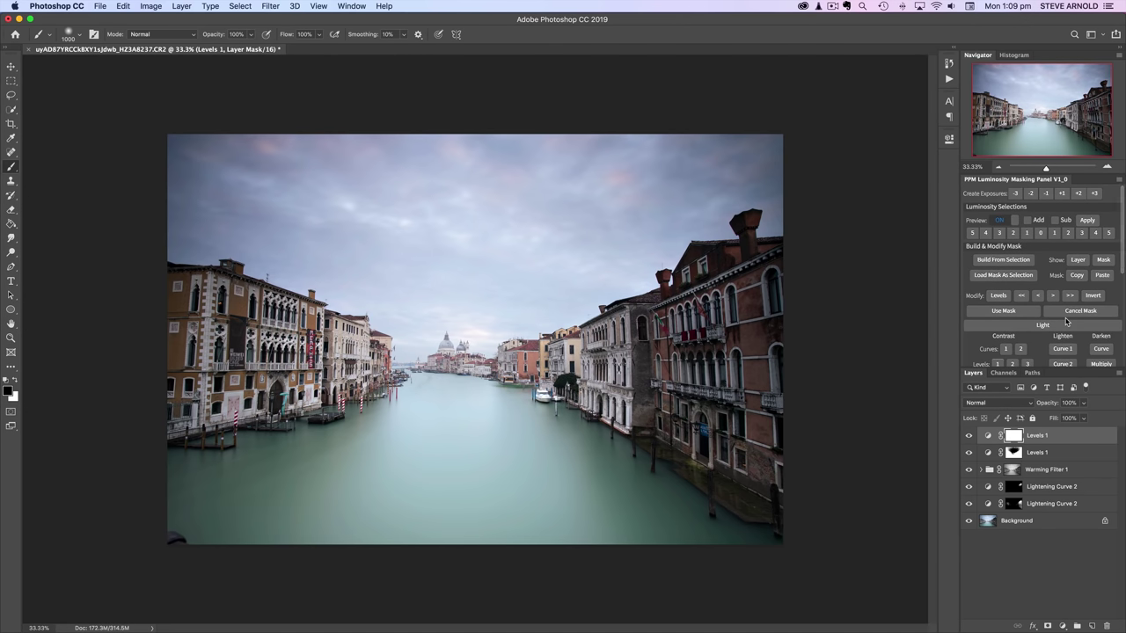
{"action": "left_click", "coordinate": [1002, 221]}
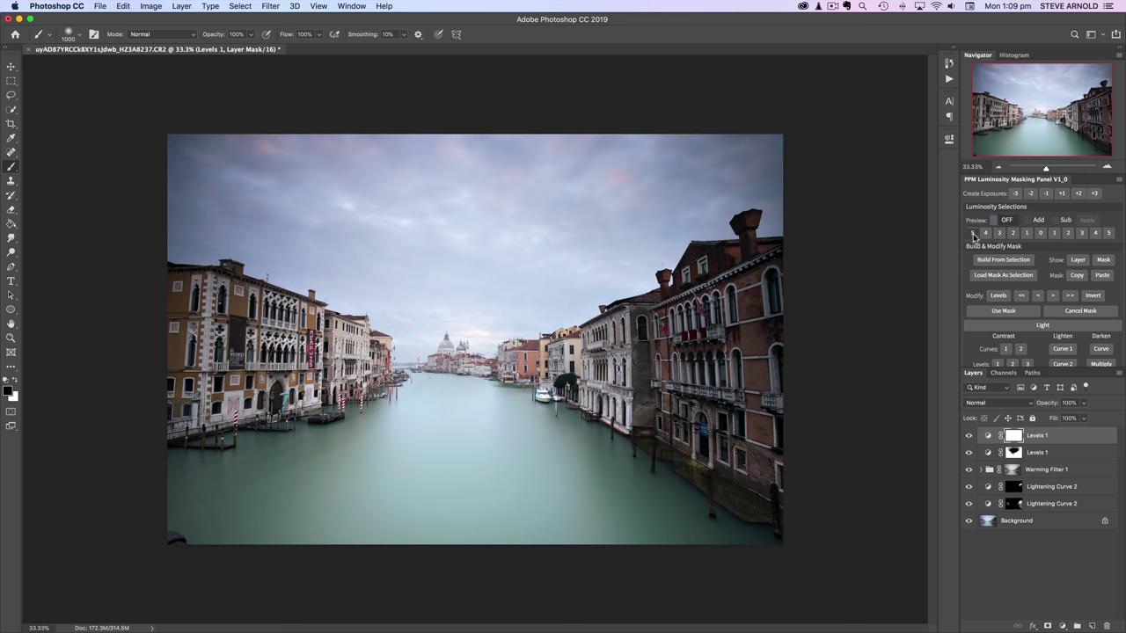
{"action": "left_click", "coordinate": [972, 233]}
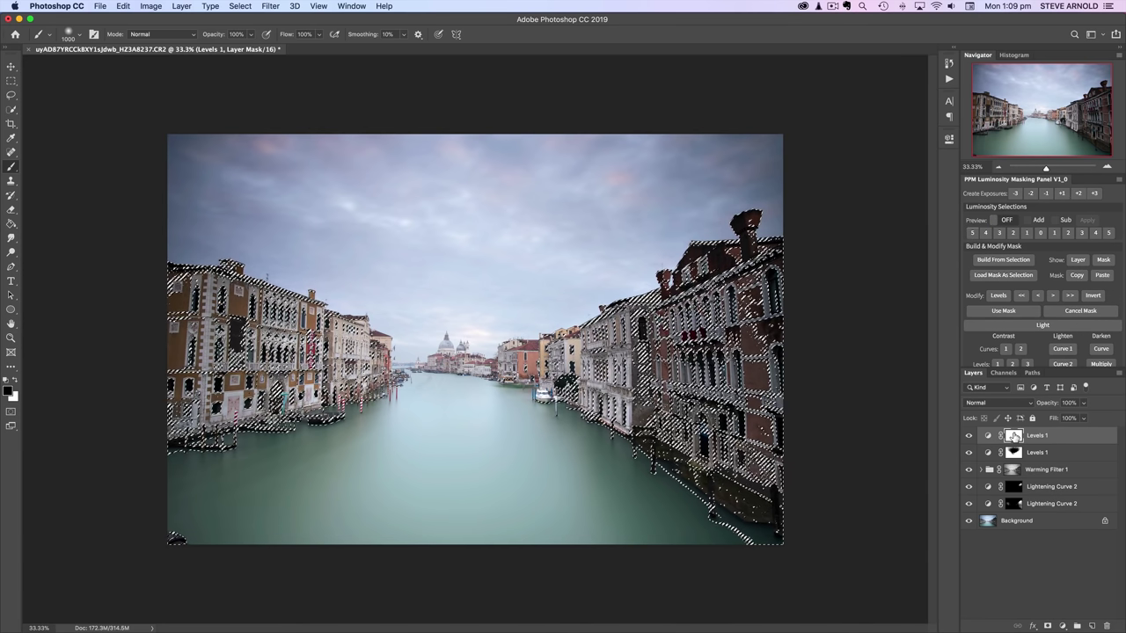
{"action": "key", "text": "super+h"}
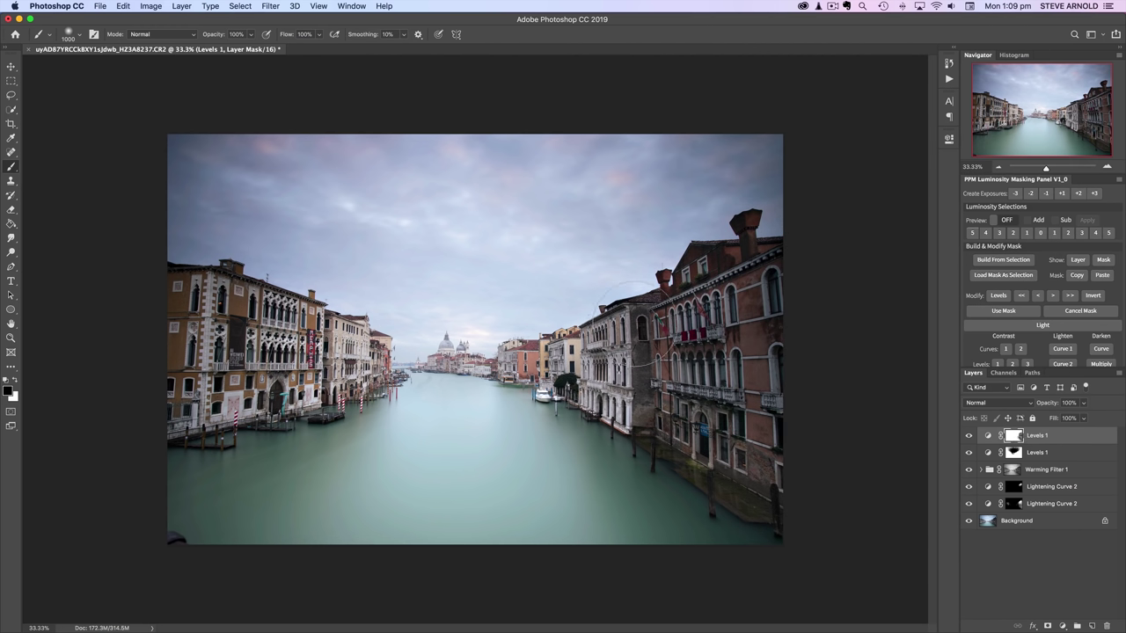
{"action": "left_click_drag", "start_coordinate": [616, 432], "coordinate": [588, 423]}
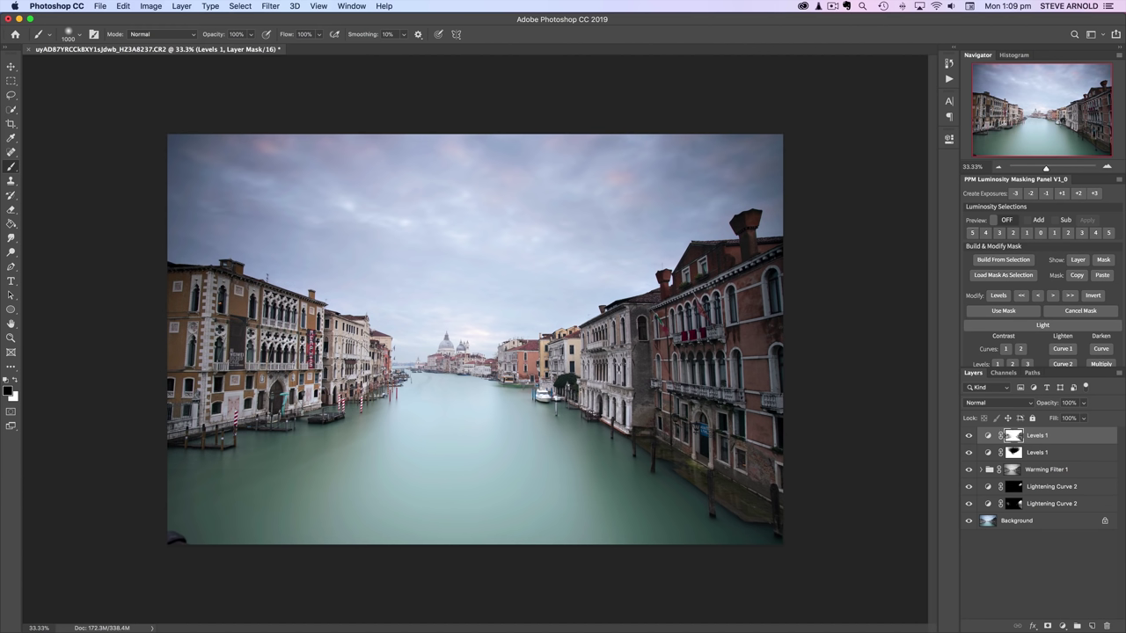
{"action": "left_click_drag", "start_coordinate": [680, 366], "coordinate": [674, 366]}
Step: Compare the scene with and without the masked second Levels contrast
{"action": "left_click", "coordinate": [968, 436]}
{"action": "left_click", "coordinate": [969, 436]}
{"action": "left_click", "coordinate": [968, 437]}
{"action": "left_click", "coordinate": [968, 436]}
{"action": "left_click", "coordinate": [968, 436]}
{"action": "left_click", "coordinate": [968, 436]}
{"action": "left_click", "coordinate": [1000, 168]}
{"action": "left_click", "coordinate": [1000, 167]}
{"action": "left_click", "coordinate": [999, 167]}
{"action": "left_click", "coordinate": [999, 167]}
{"action": "left_click", "coordinate": [999, 167]}
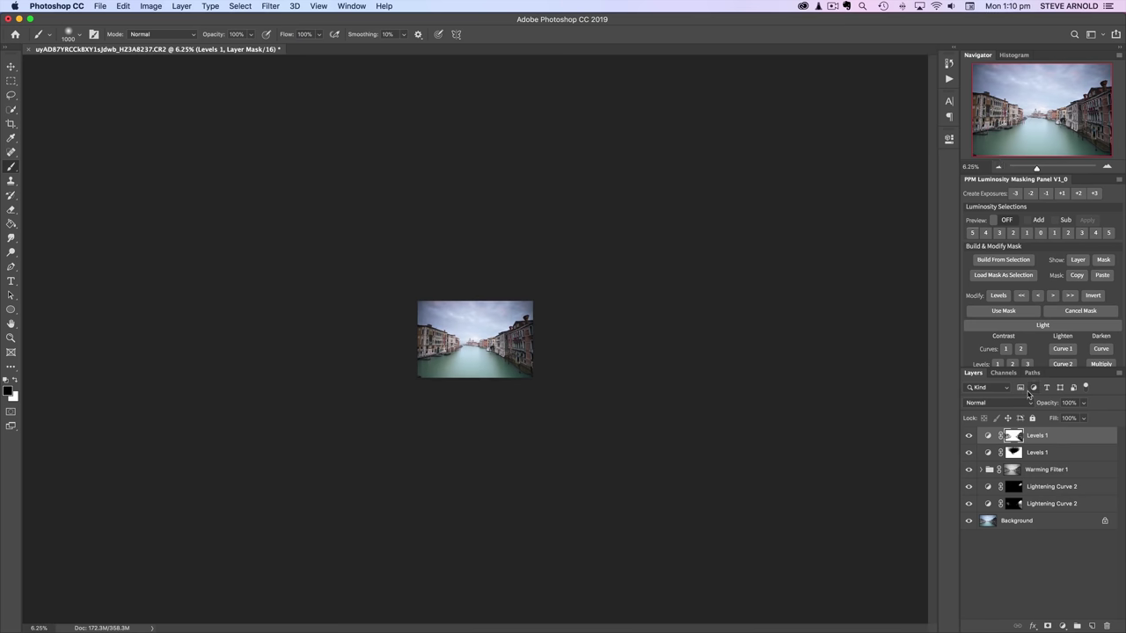
{"action": "left_click", "coordinate": [1107, 167]}
{"action": "left_click", "coordinate": [1106, 167]}
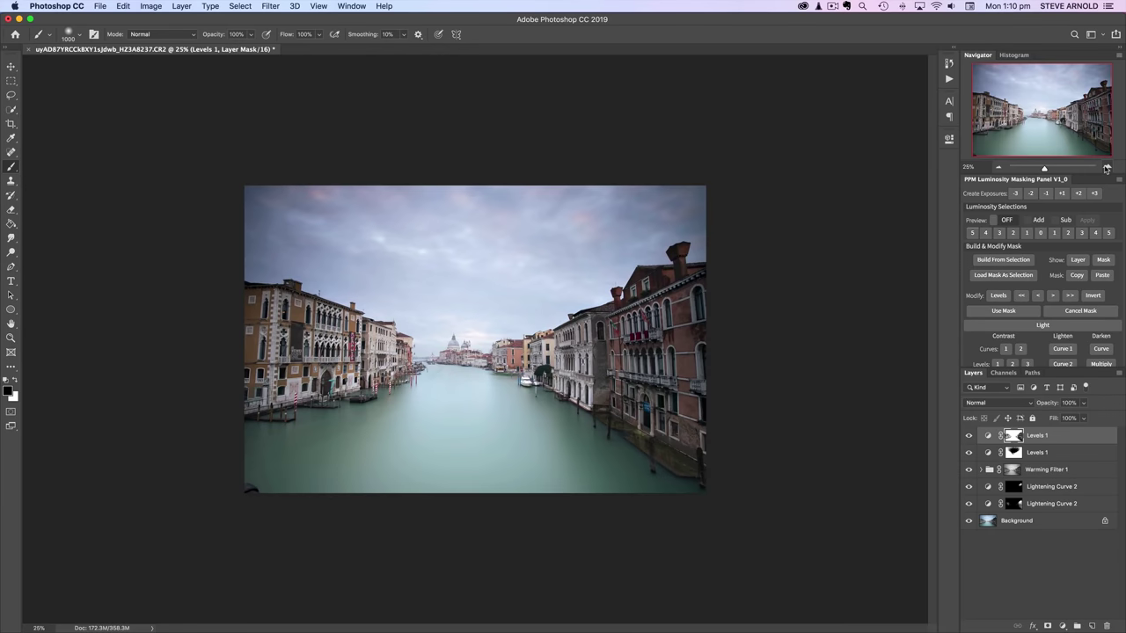
{"action": "left_click", "coordinate": [1106, 169]}
{"action": "left_click", "coordinate": [1106, 168]}
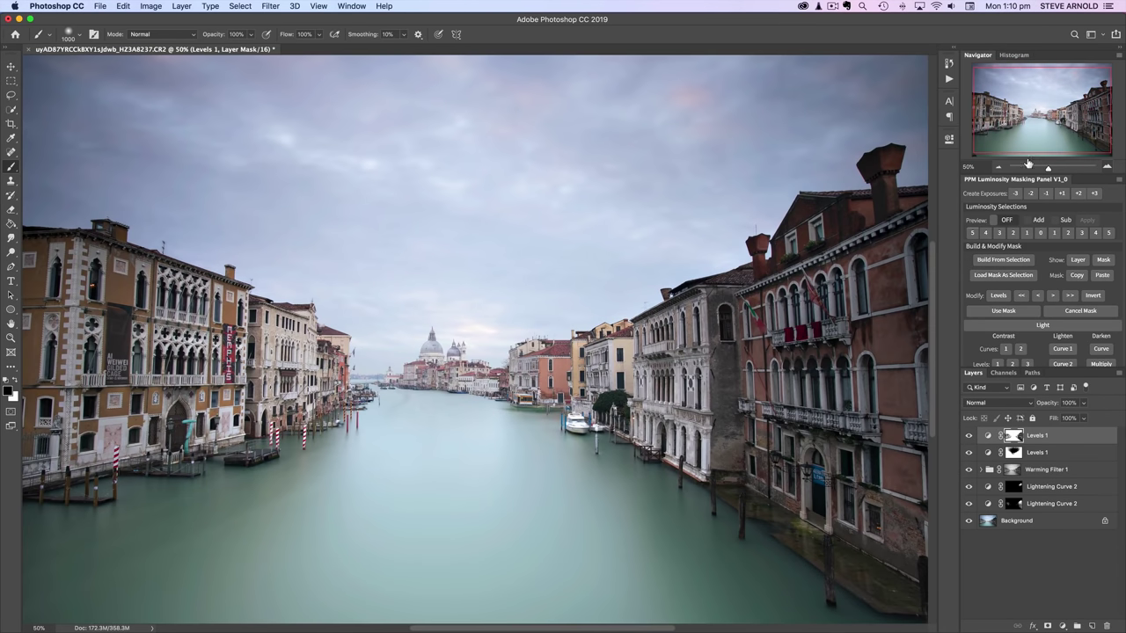
{"action": "left_click", "coordinate": [998, 167]}
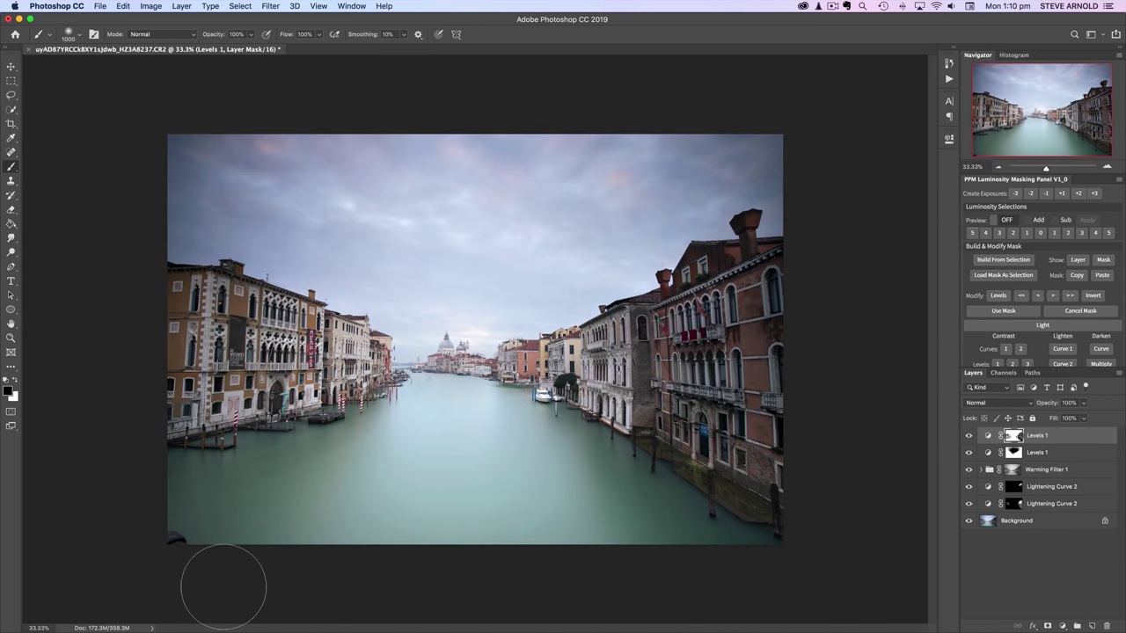
Step: On a new empty layer, Spot Heal the railing at the bottom-left corner
{"action": "left_click", "coordinate": [1091, 625]}
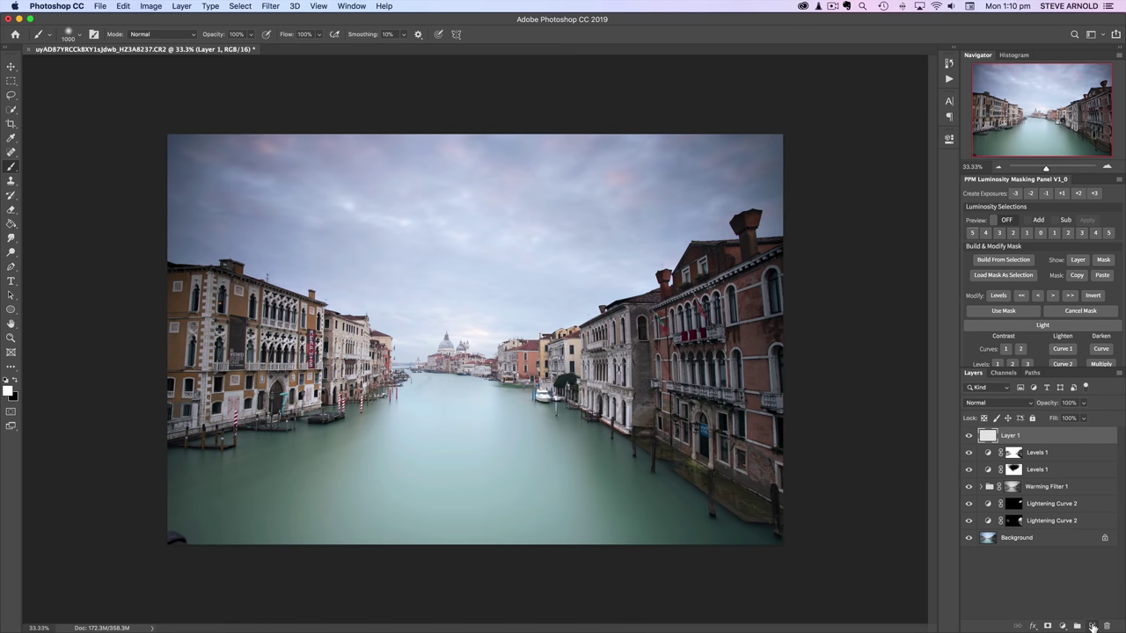
{"action": "key", "text": "x"}
{"action": "right_click", "coordinate": [13, 171]}
{"action": "left_click", "coordinate": [12, 152]}
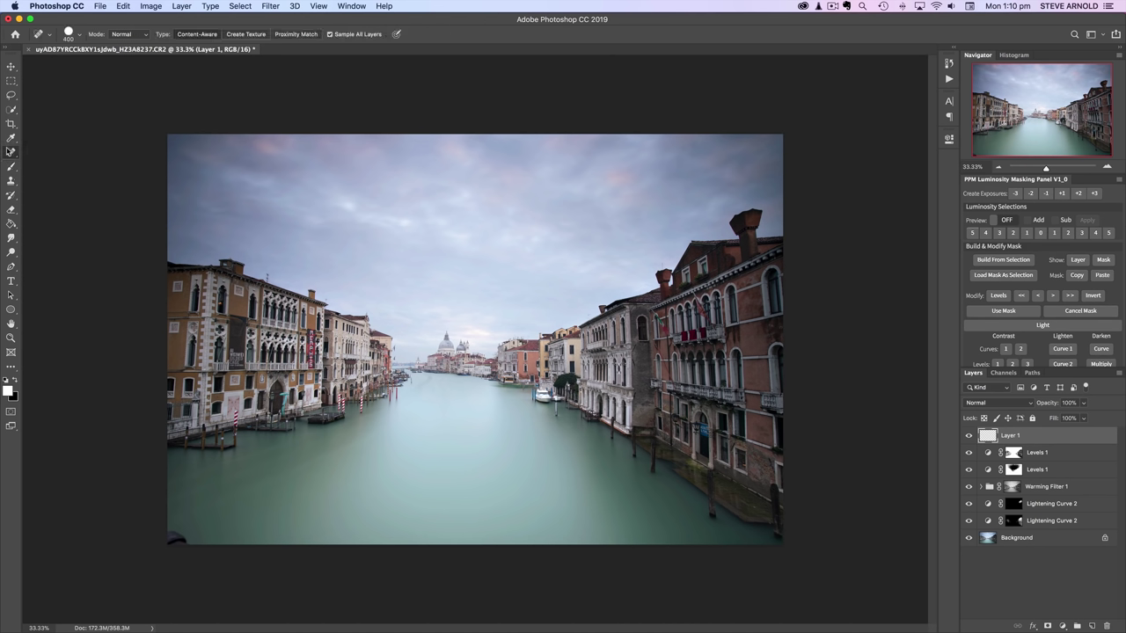
{"action": "left_click", "coordinate": [181, 533]}
{"action": "left_click_drag", "start_coordinate": [181, 545], "coordinate": [248, 565]}
Step: Compare the corner with and without the healing on Layer 1
{"action": "left_click", "coordinate": [970, 437]}
{"action": "left_click", "coordinate": [969, 436]}
{"action": "left_click", "coordinate": [969, 437]}
{"action": "left_click", "coordinate": [969, 436]}
Step: Collapse the Light, Colour and Effects sections, then zoom to 50% and back to 33.33%
{"action": "left_click", "coordinate": [1054, 327]}
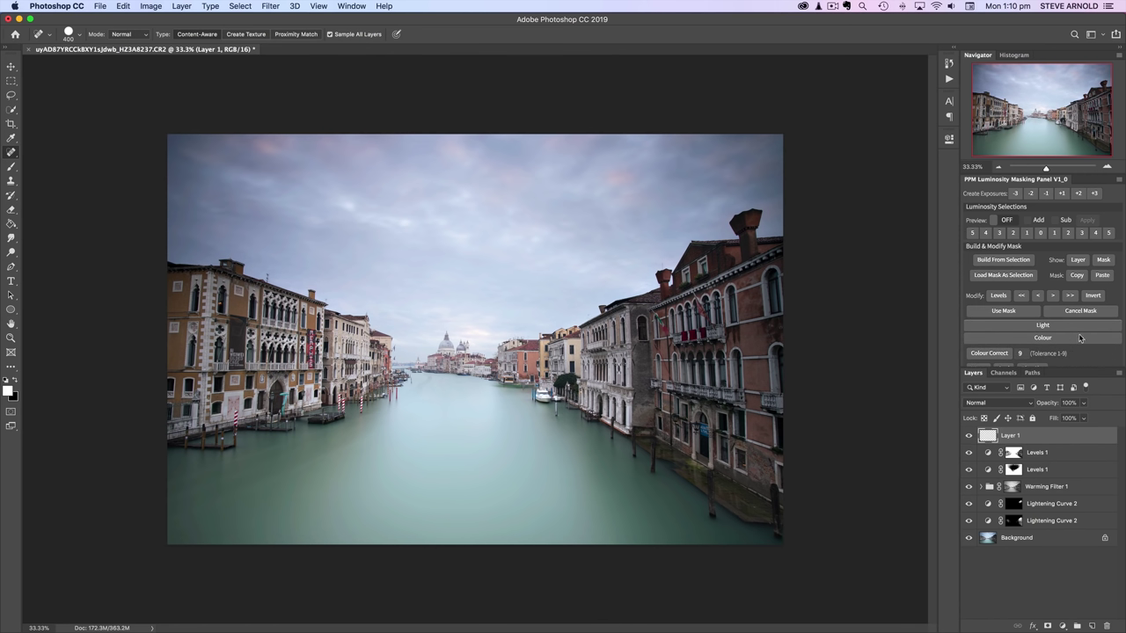
{"action": "left_click", "coordinate": [1082, 341]}
{"action": "scroll", "coordinate": [1084, 310], "scroll_direction": "down", "scroll_amount": 2}
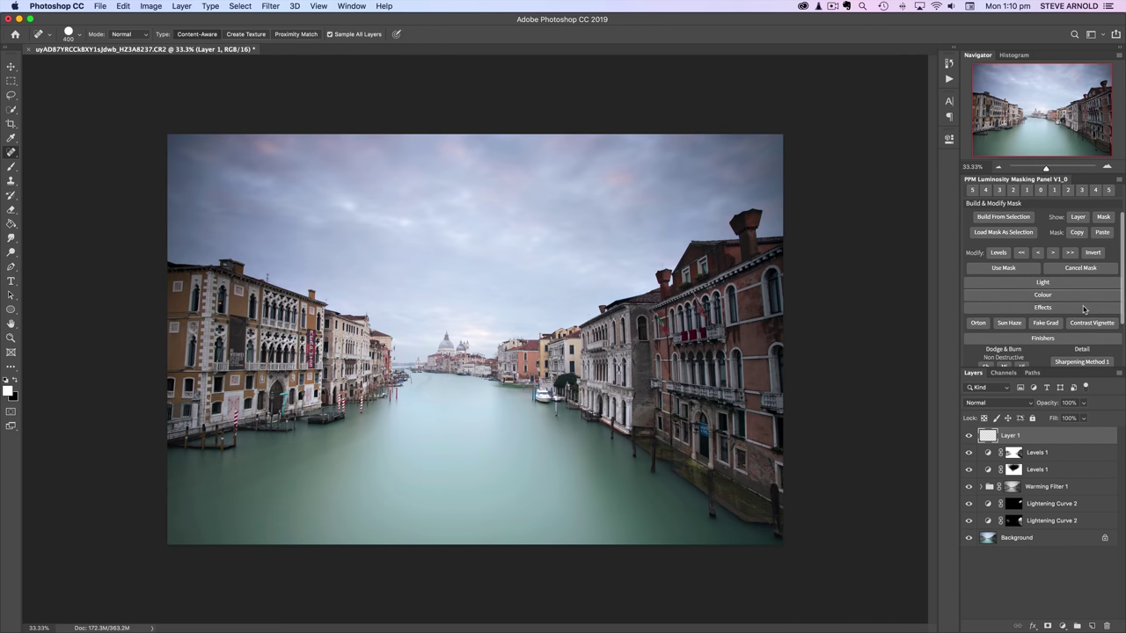
{"action": "left_click", "coordinate": [1084, 309]}
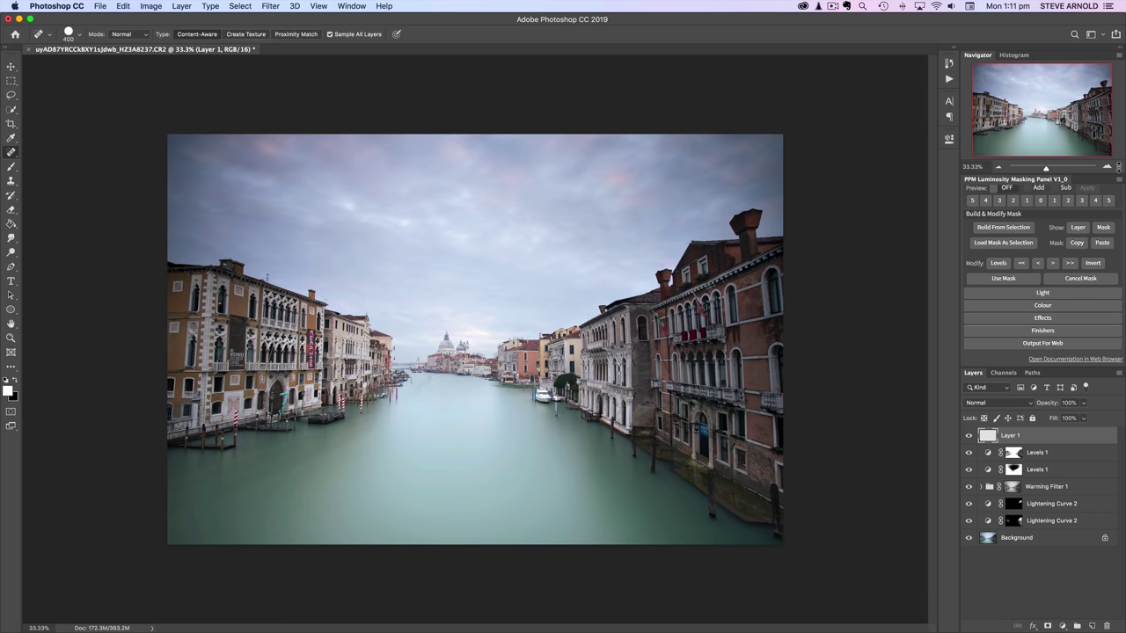
{"action": "left_click", "coordinate": [1106, 167]}
{"action": "left_click", "coordinate": [999, 168]}
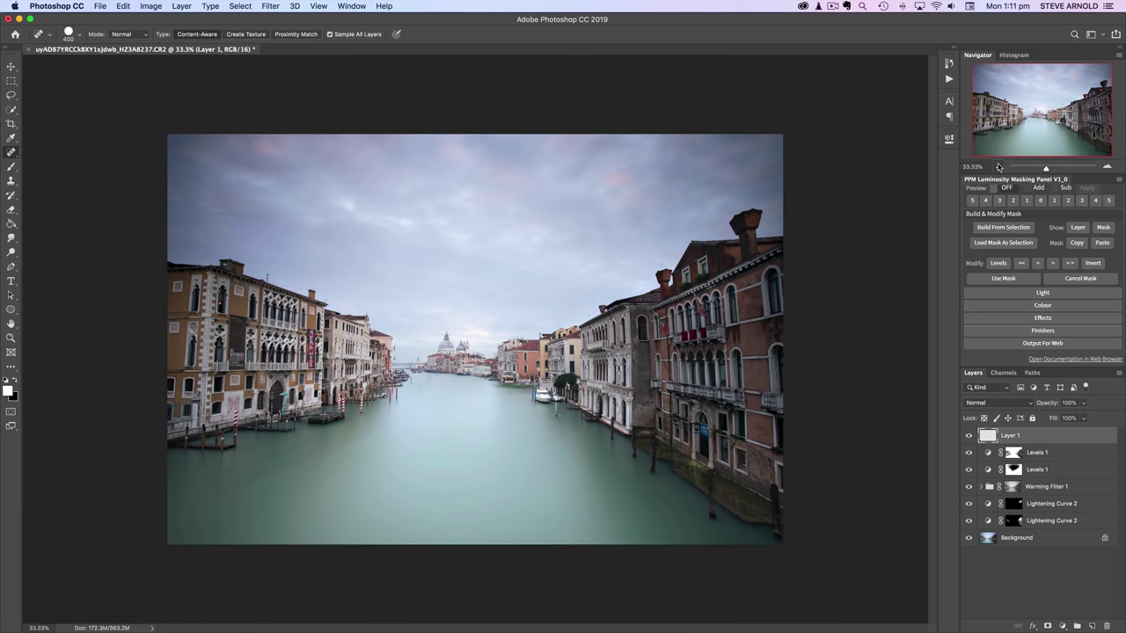